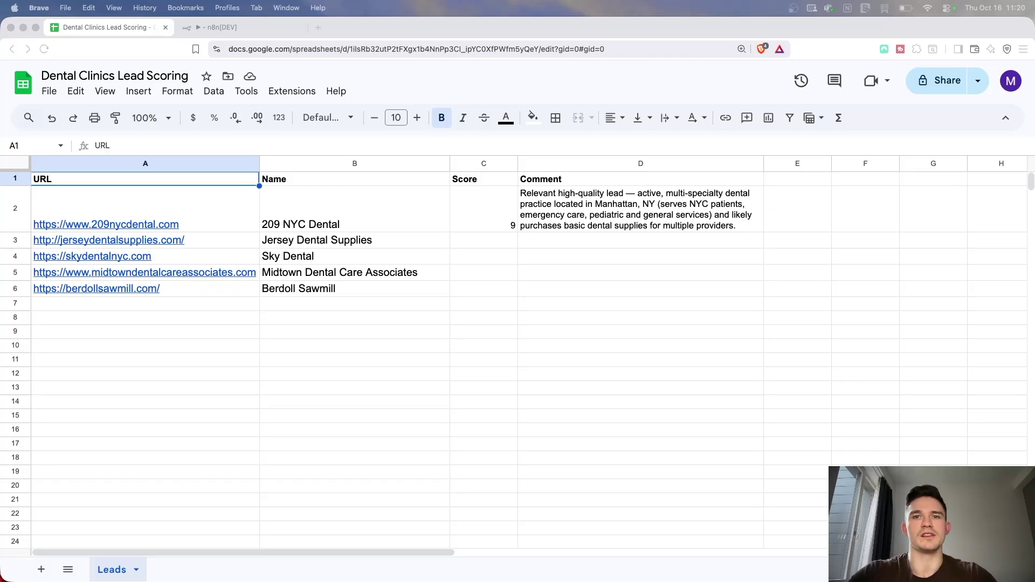
# Review the finished lead scoring workflow in n8n and the first lead's score and comment in the Dental Clinics Lead Scoring spreadsheet.
pyautogui.click(221, 27)
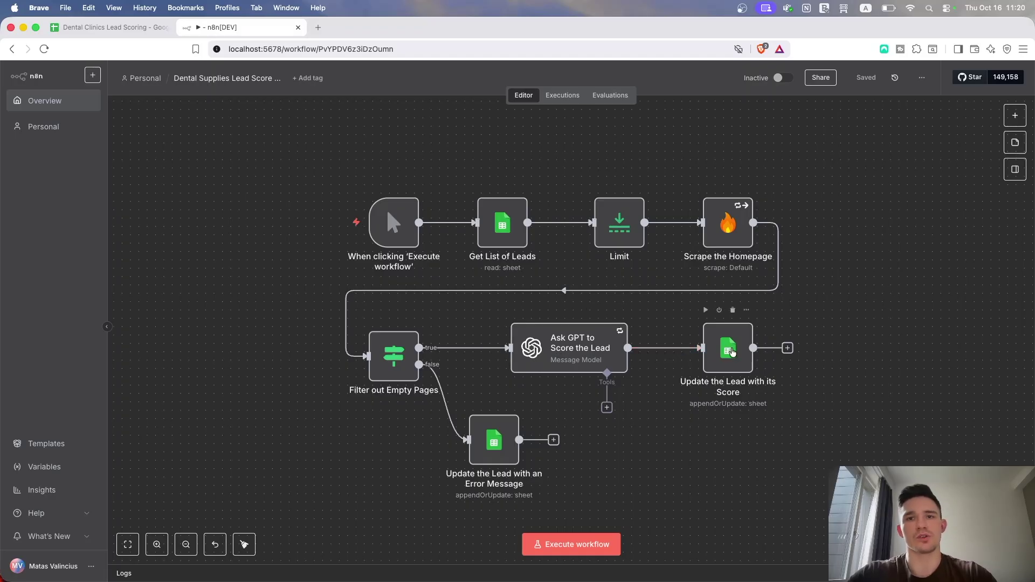
pyautogui.click(107, 27)
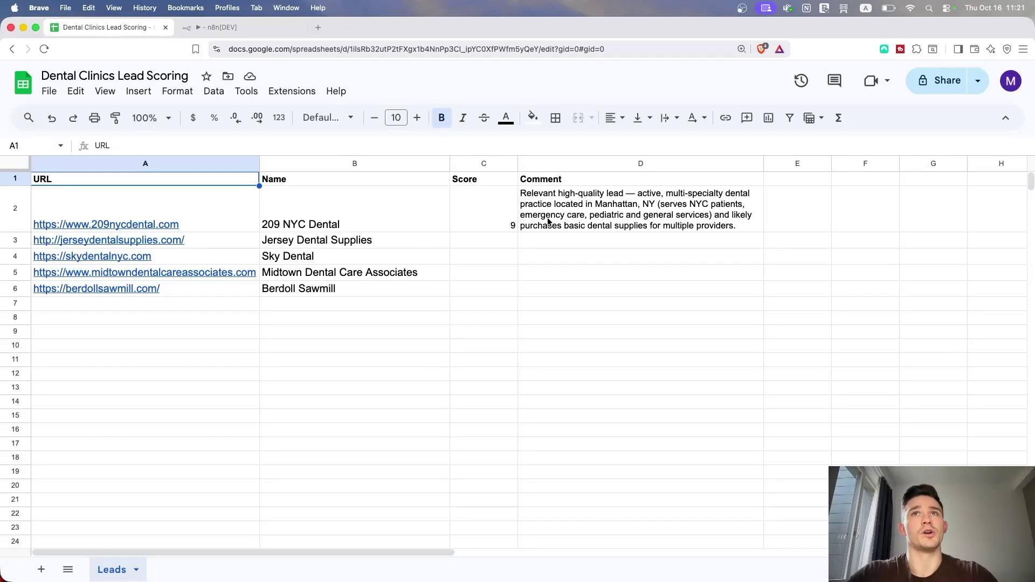
pyautogui.moveTo(593, 217); pyautogui.dragTo(185, 208)
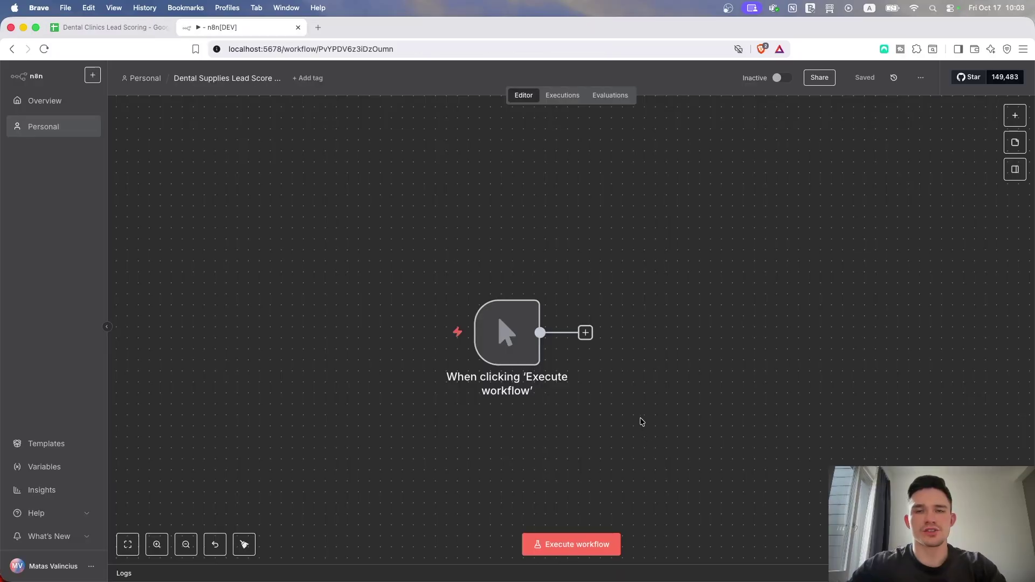
# Add a Google Sheets node with the Get row(s) in sheet action after the manual trigger.
pyautogui.click(585, 333)
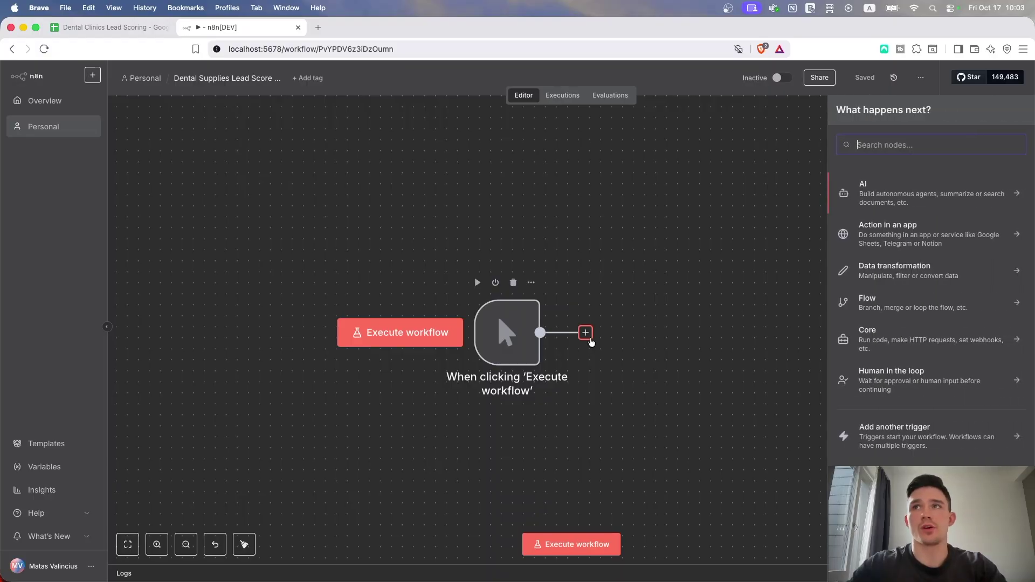
pyautogui.write('google sheets')
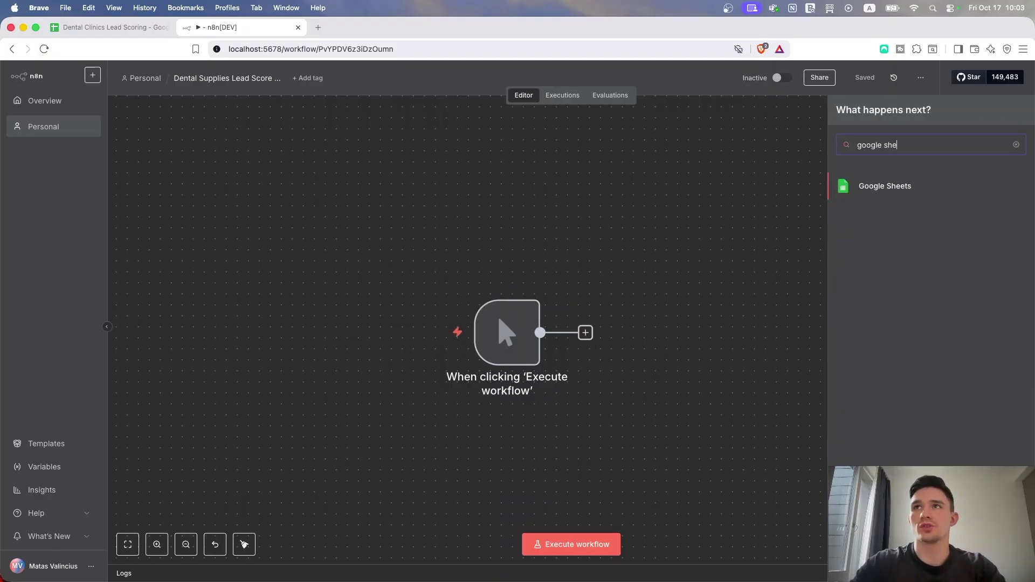
pyautogui.click(926, 194)
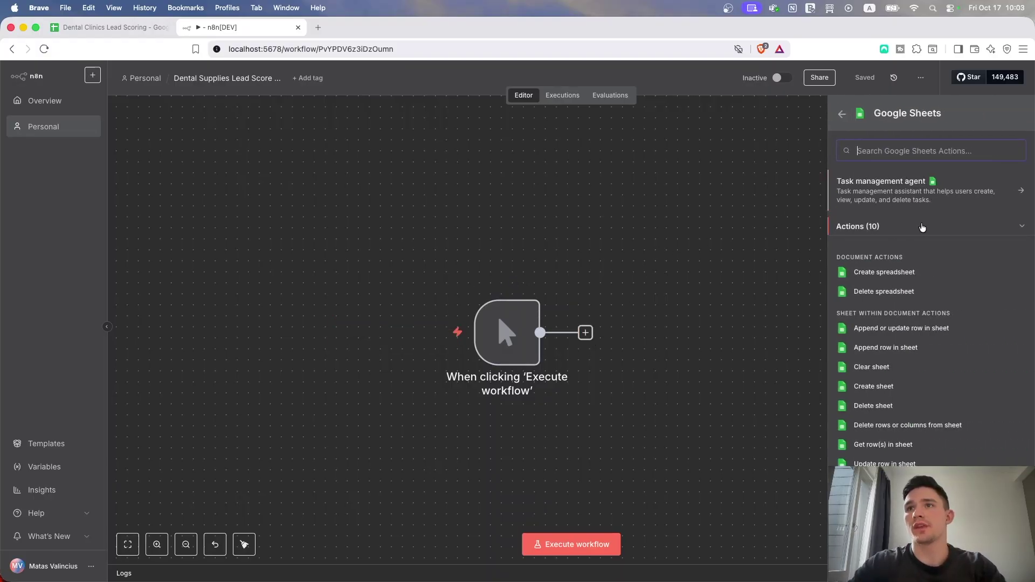
pyautogui.click(898, 445)
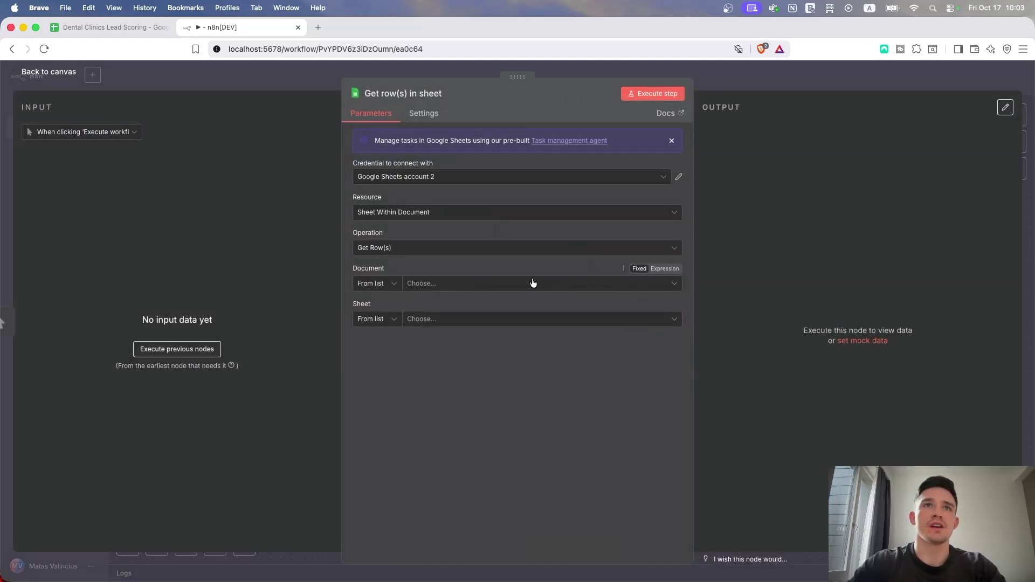
# Set the Google Sheets node to read the Leads sheet of the Dental Clinics Lead Scoring document.
pyautogui.click(527, 285)
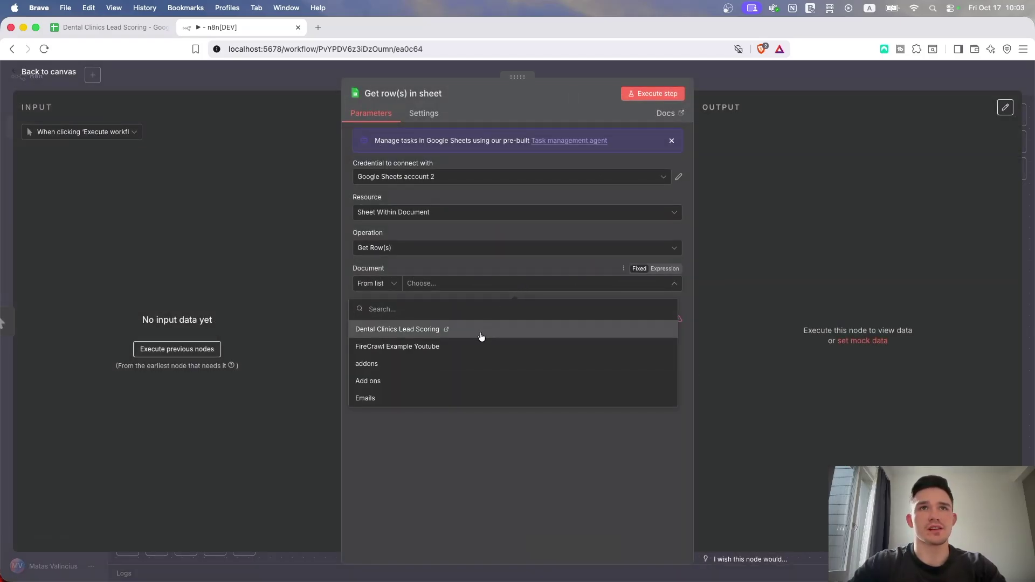
pyautogui.click(481, 336)
pyautogui.click(488, 323)
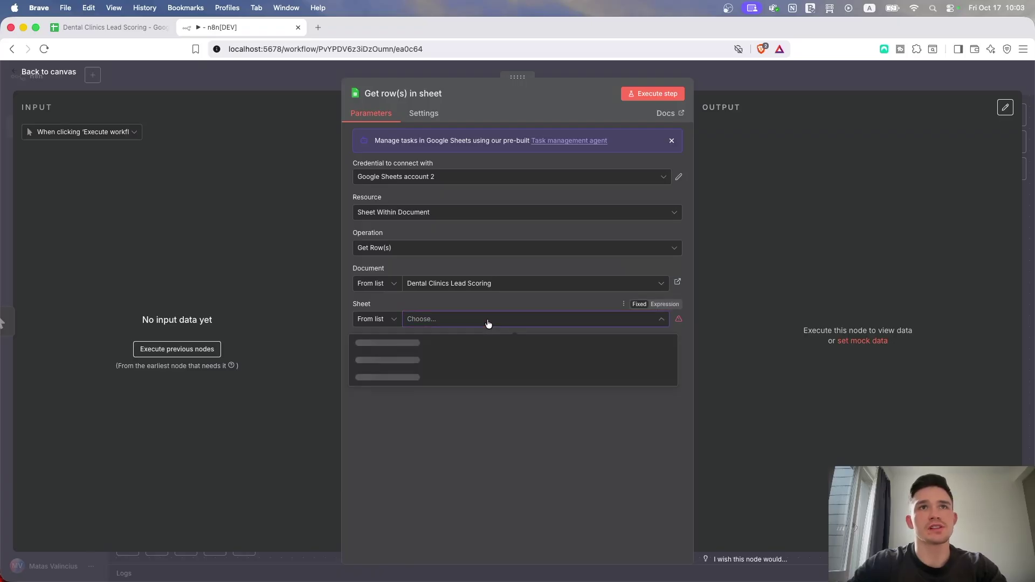
pyautogui.click(474, 341)
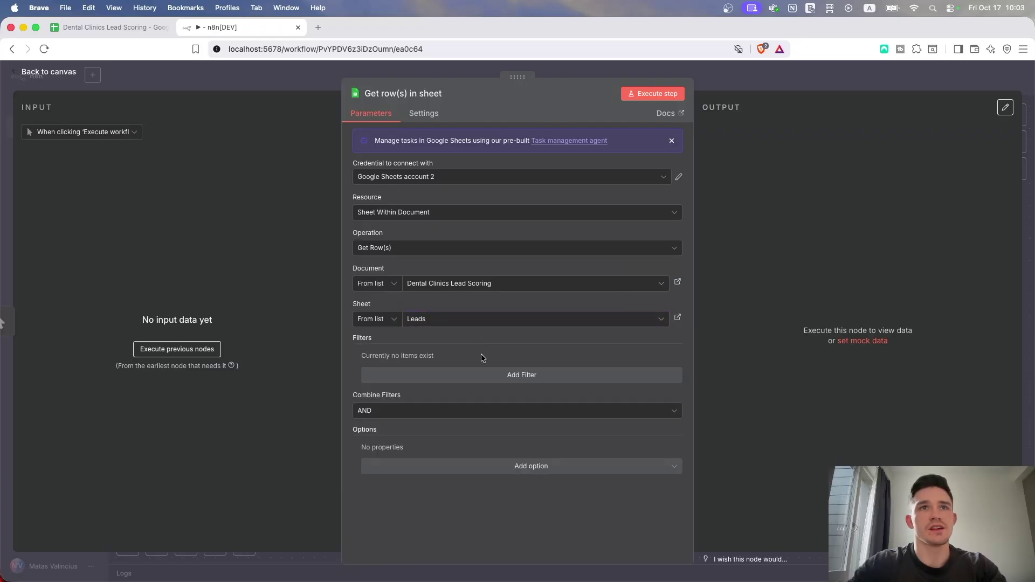
# Add a filter on the Score column with an empty value to the sheet-reading node and execute the step.
pyautogui.click(479, 375)
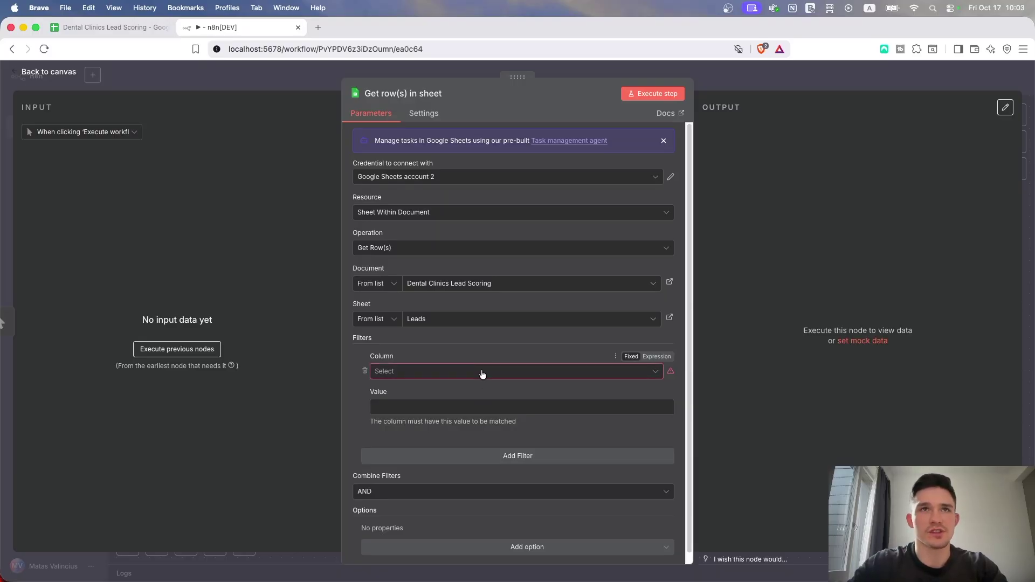
pyautogui.click(483, 372)
pyautogui.click(443, 434)
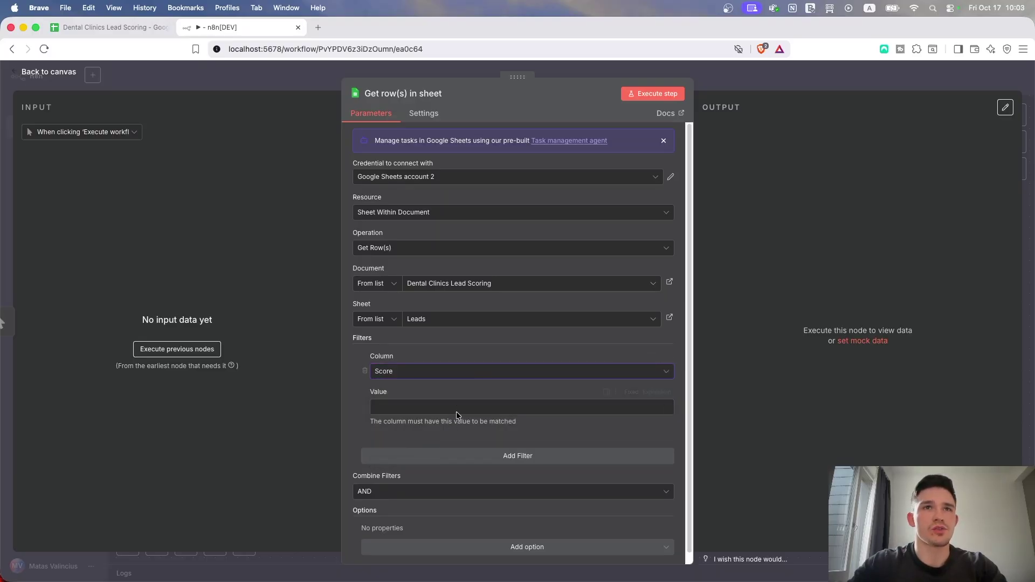
pyautogui.click(472, 387)
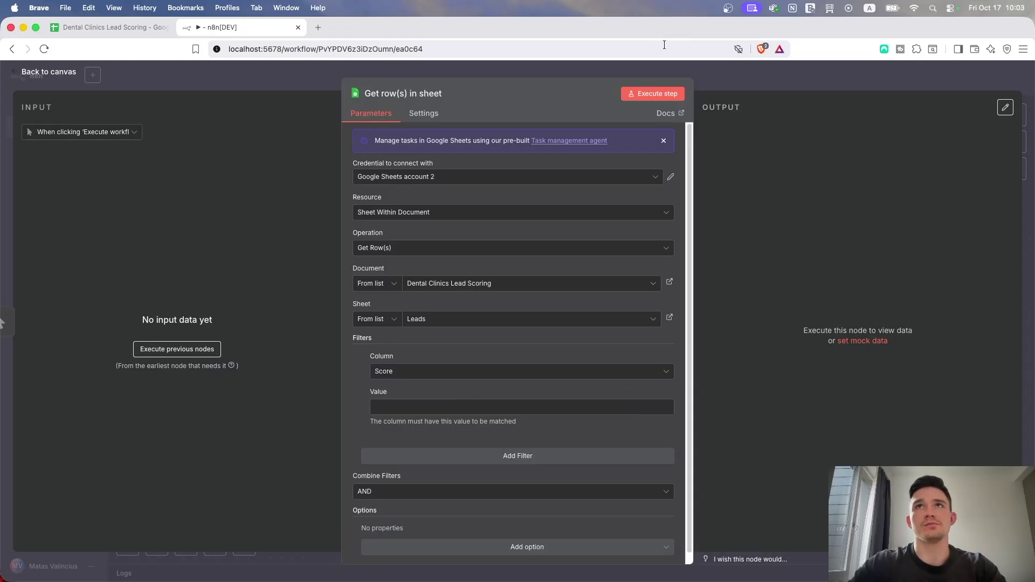
pyautogui.click(646, 95)
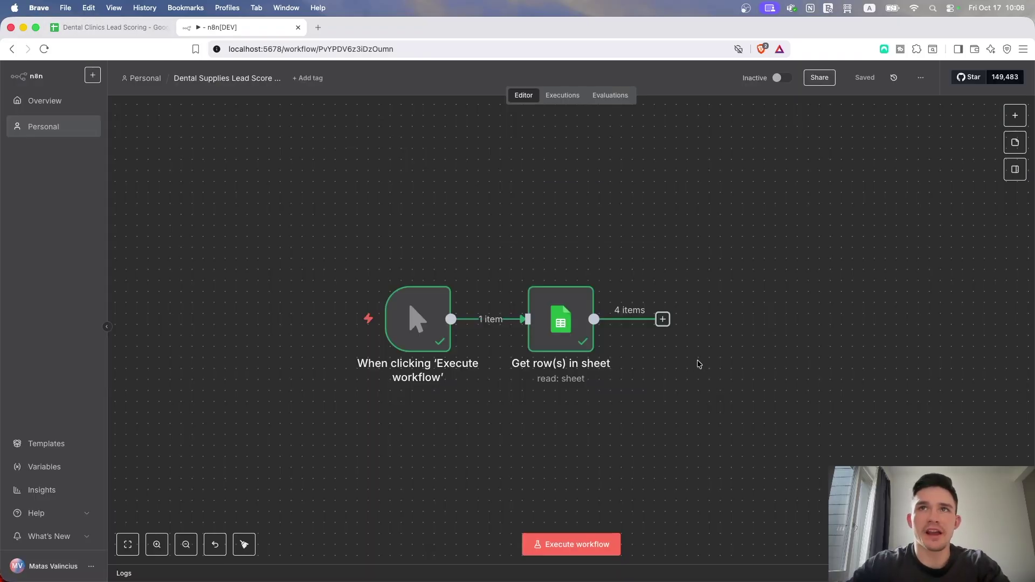
# Add a Limit node after the Get row(s) in sheet node, keeping its defaults, and execute it.
pyautogui.click(662, 319)
pyautogui.write('limit')
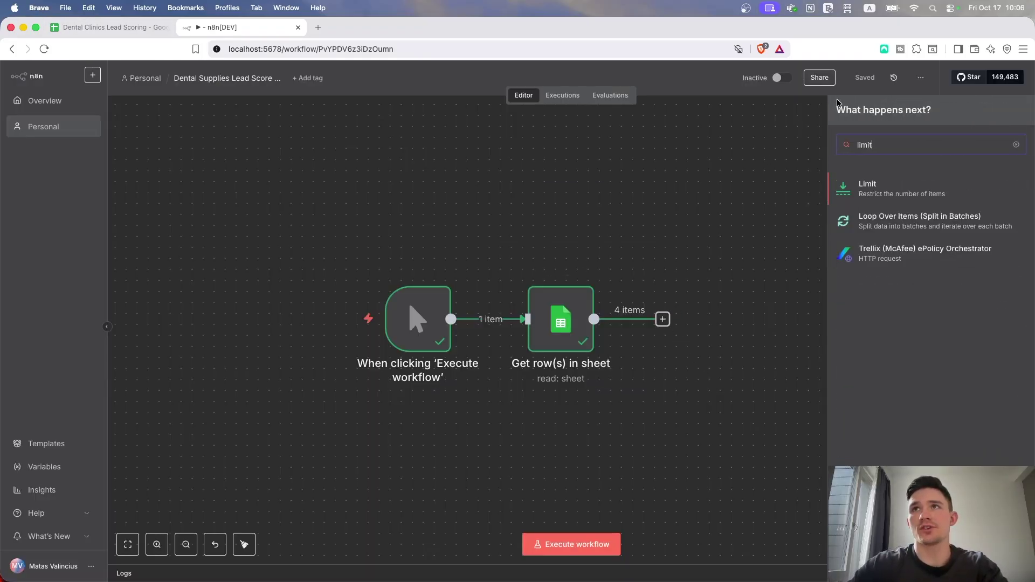
pyautogui.click(884, 190)
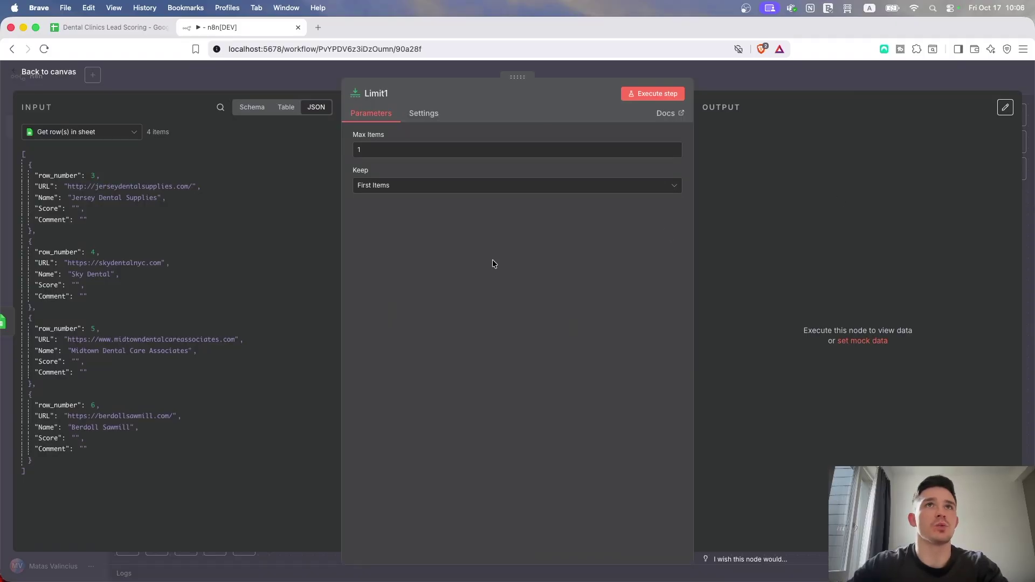
pyautogui.click(664, 95)
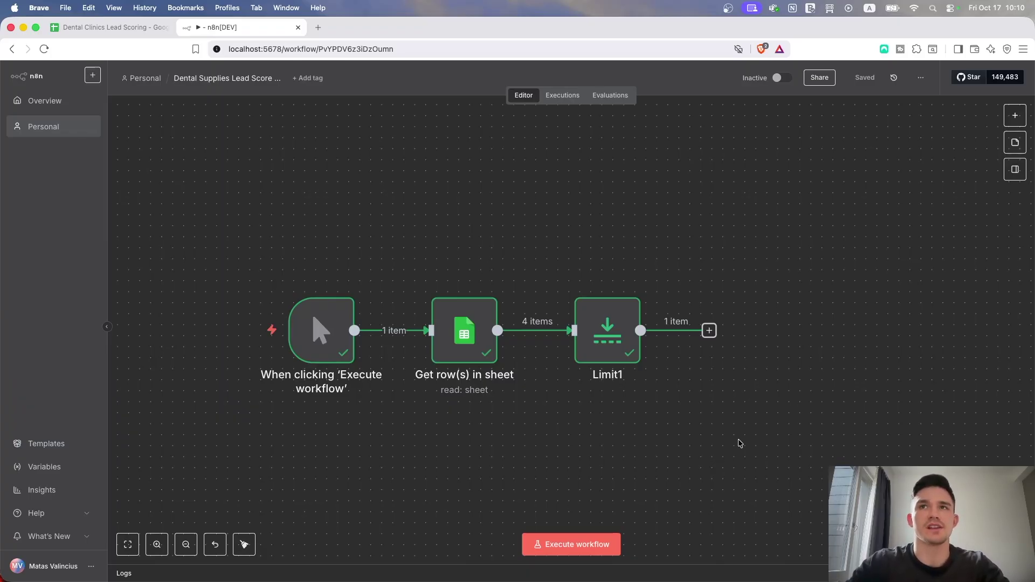
# Add a Firecrawl node with the Scrape a url and get its content action after the Limit node.
pyautogui.click(711, 333)
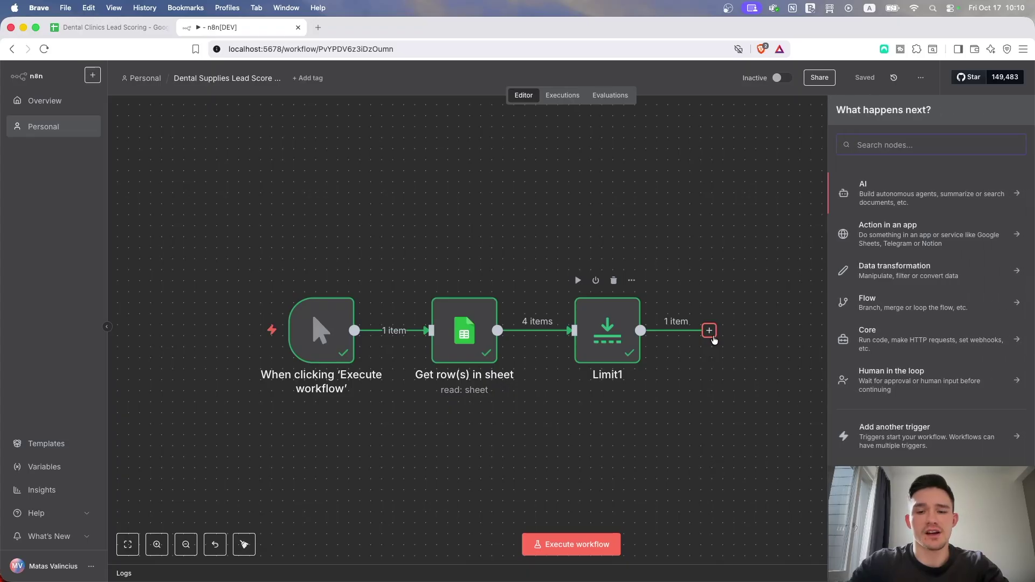
pyautogui.write('firec')
pyautogui.click(878, 185)
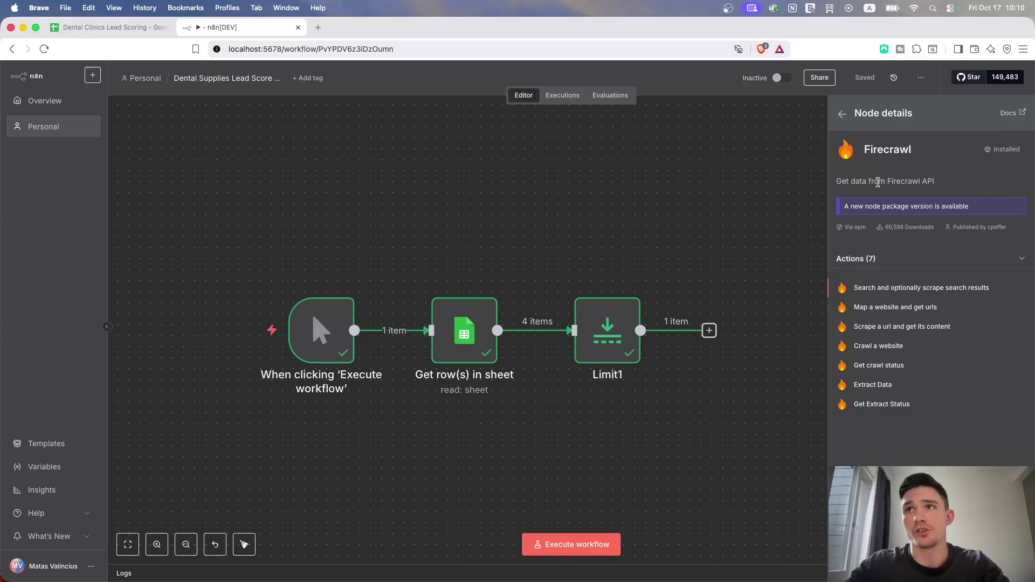
pyautogui.click(902, 327)
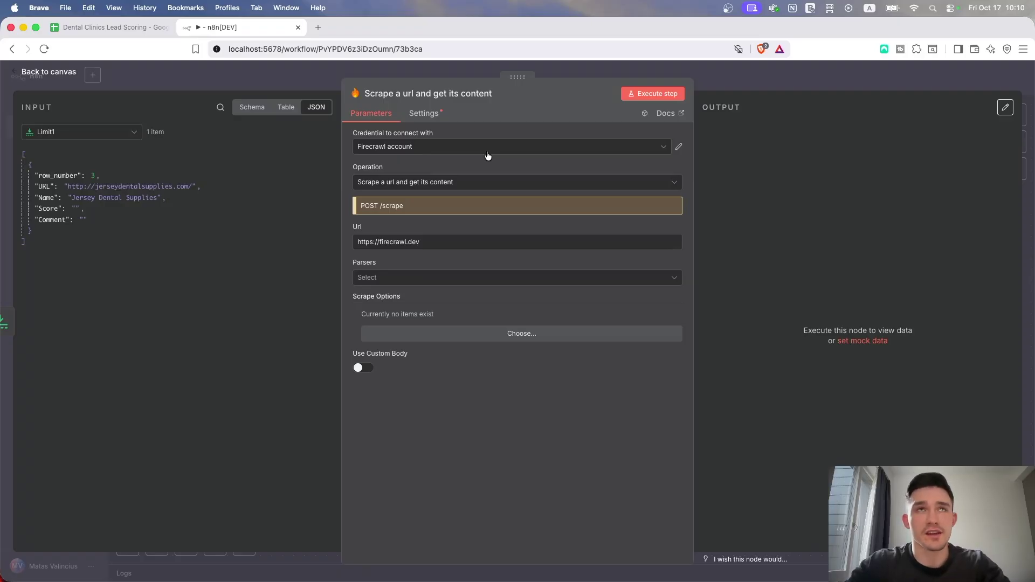
# Replace the Firecrawl node's default Url with the lead's URL field from the input, {{ $json.URL }}.
pyautogui.tripleClick(449, 241)
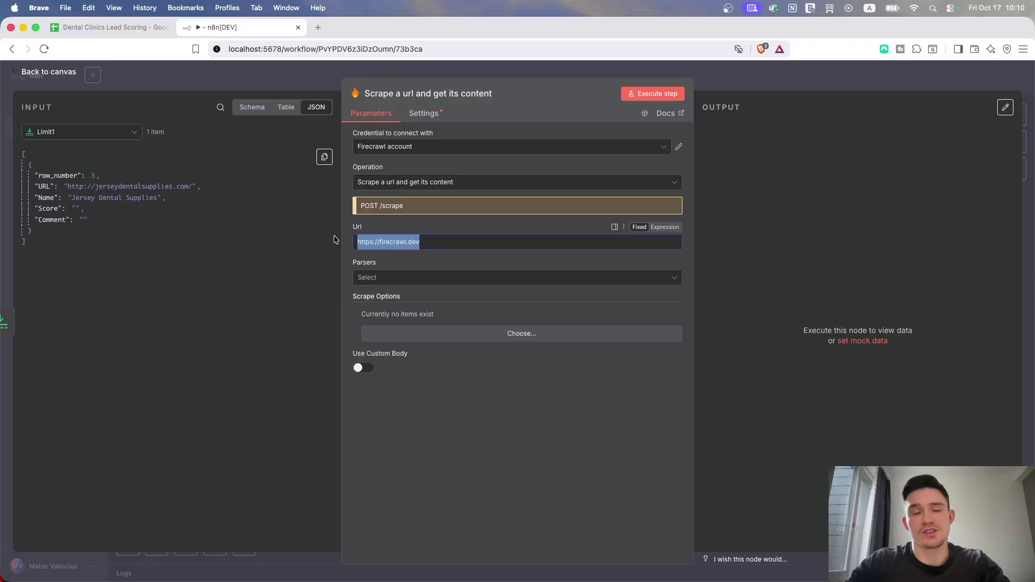
pyautogui.press('BackSpace')
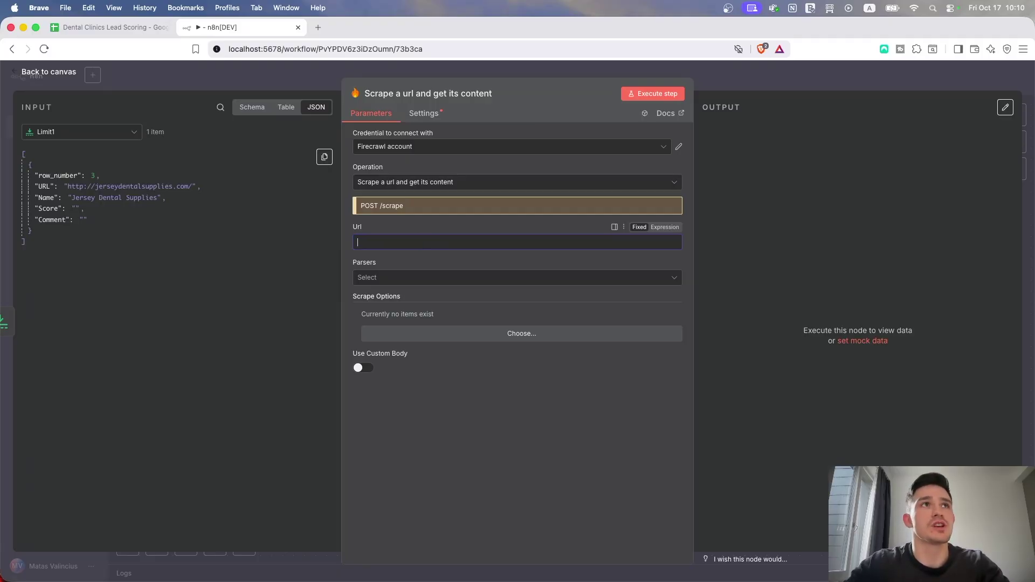
pyautogui.moveTo(44, 185); pyautogui.dragTo(398, 241)
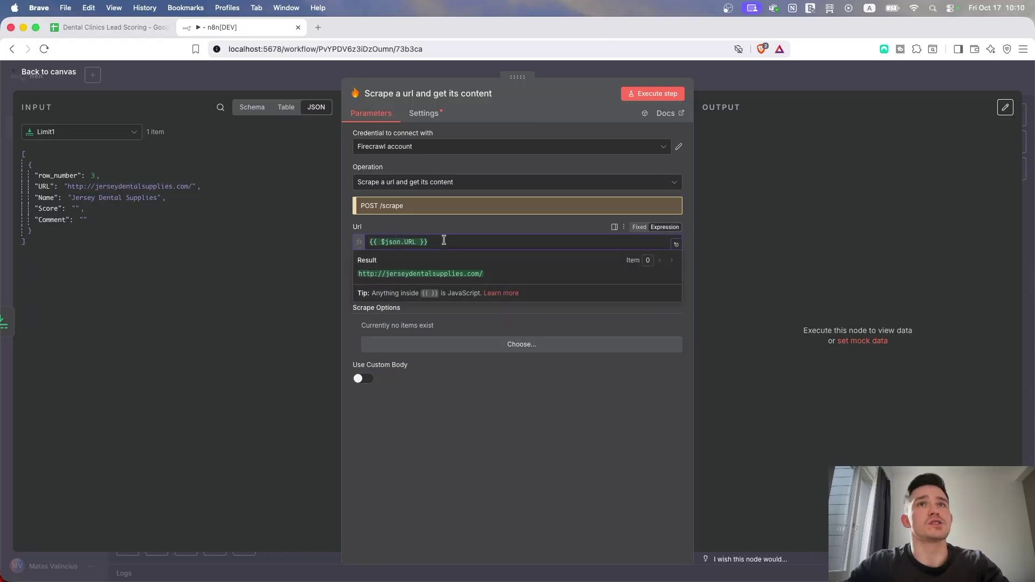
pyautogui.click(457, 225)
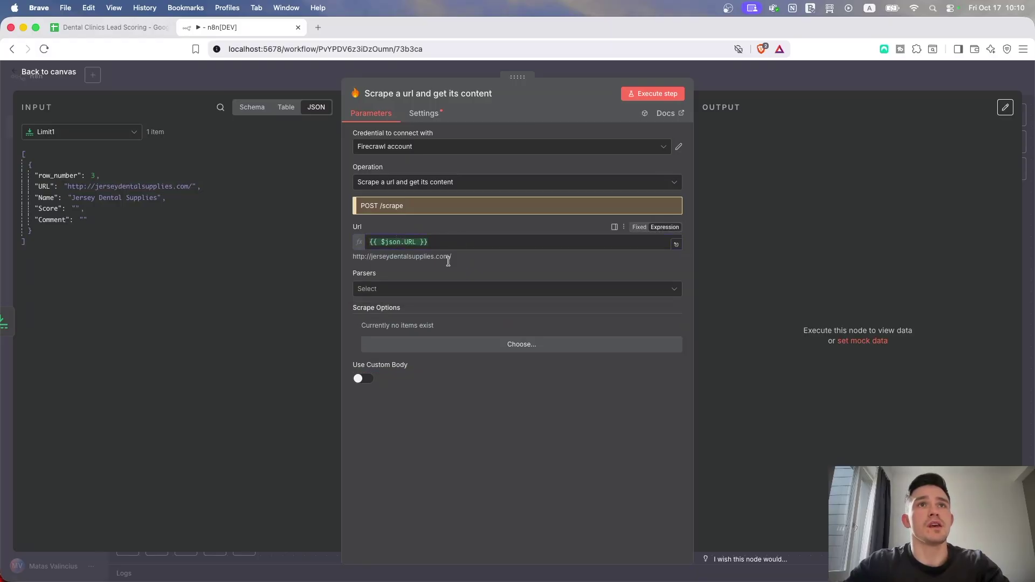
# Add scrape options with a Markdown format, keep the other options at their defaults, and execute the Firecrawl step.
pyautogui.click(433, 347)
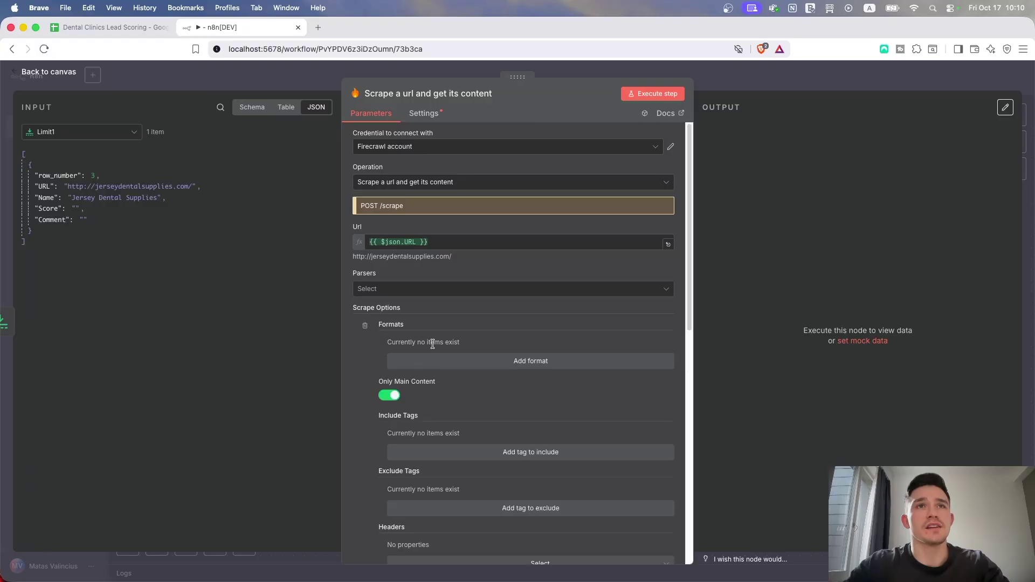
pyautogui.click(495, 362)
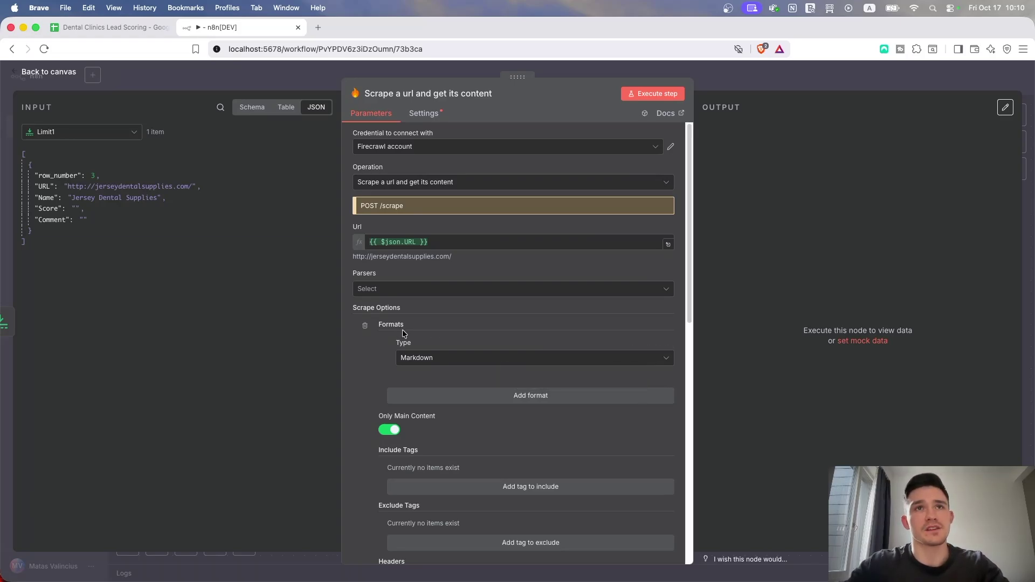
pyautogui.scroll(-1, 486, 422)
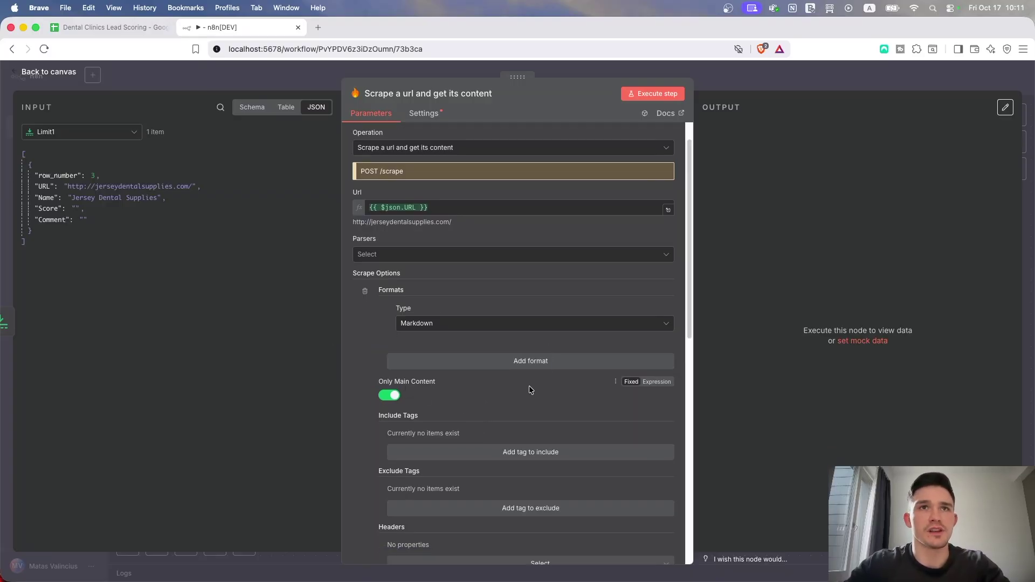
pyautogui.scroll(-1, 528, 388)
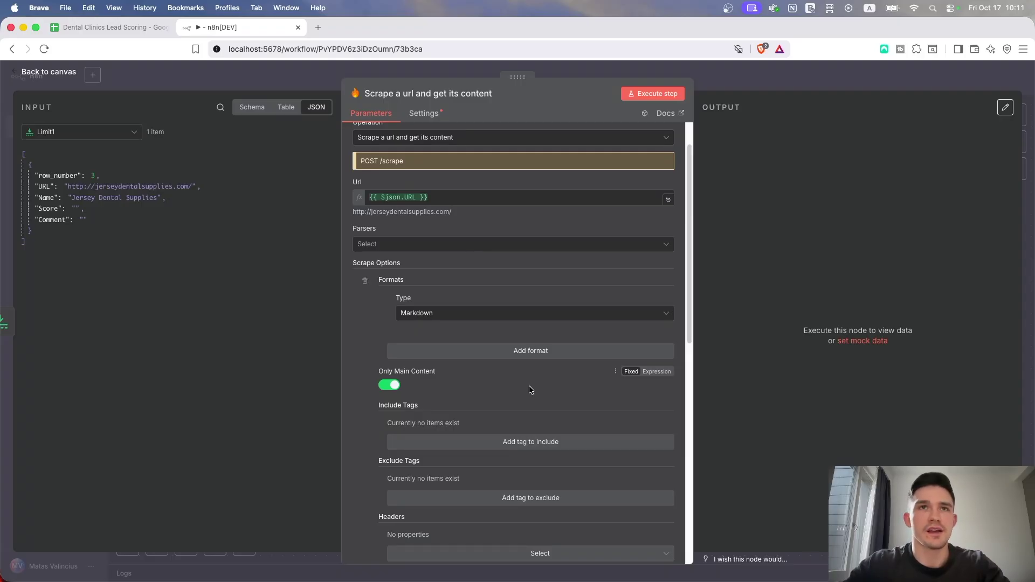
pyautogui.scroll(-3, 531, 389)
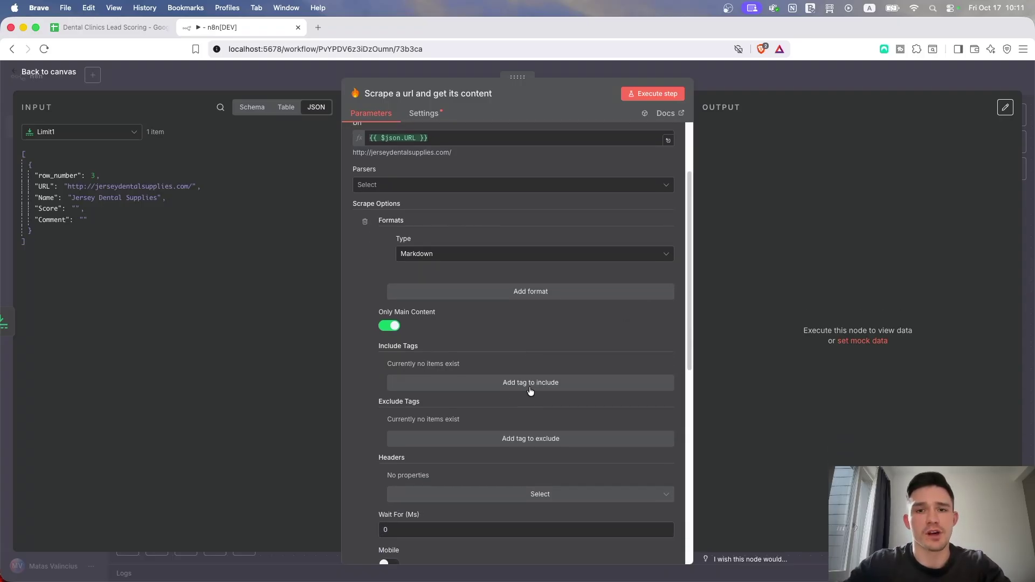
pyautogui.scroll(-10, 530, 390)
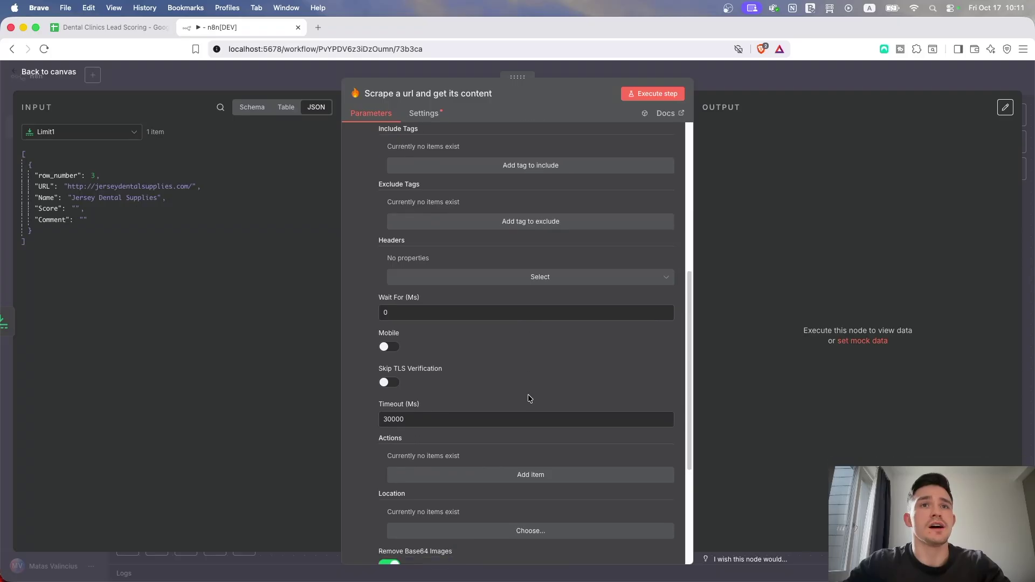
pyautogui.scroll(-9, 499, 365)
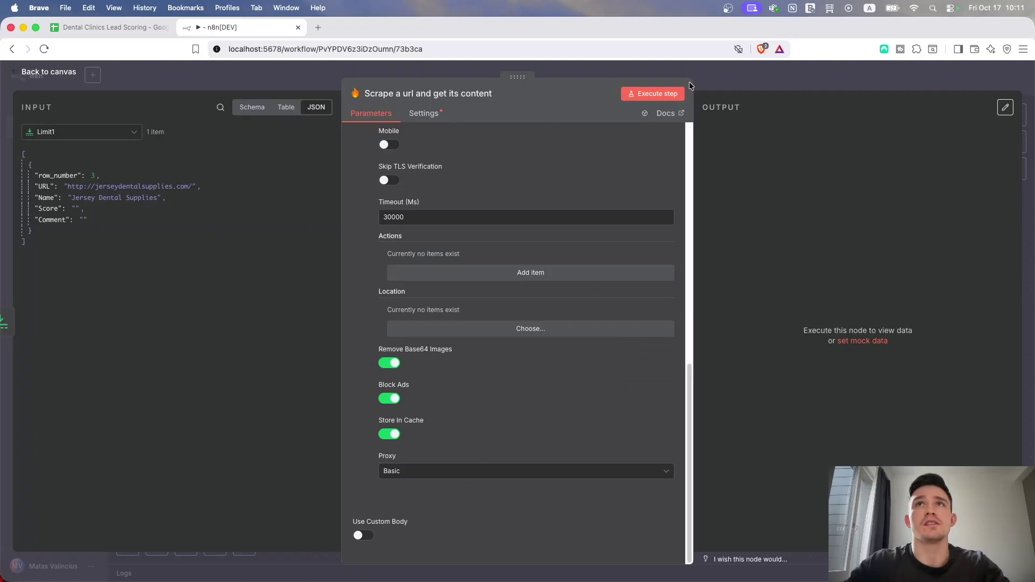
pyautogui.click(664, 96)
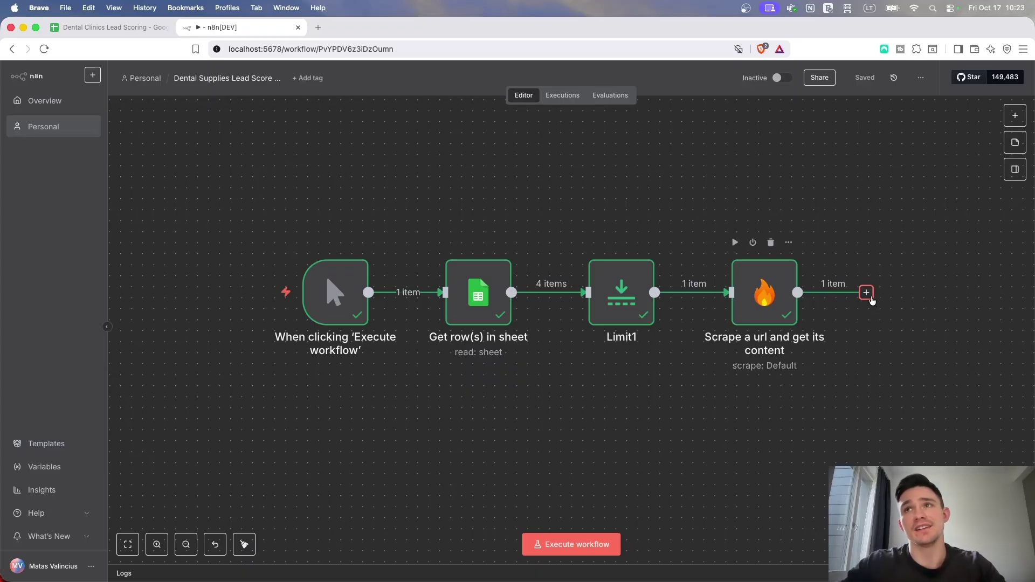
# Add an If node after the Firecrawl scrape node.
pyautogui.click(866, 293)
pyautogui.write('if')
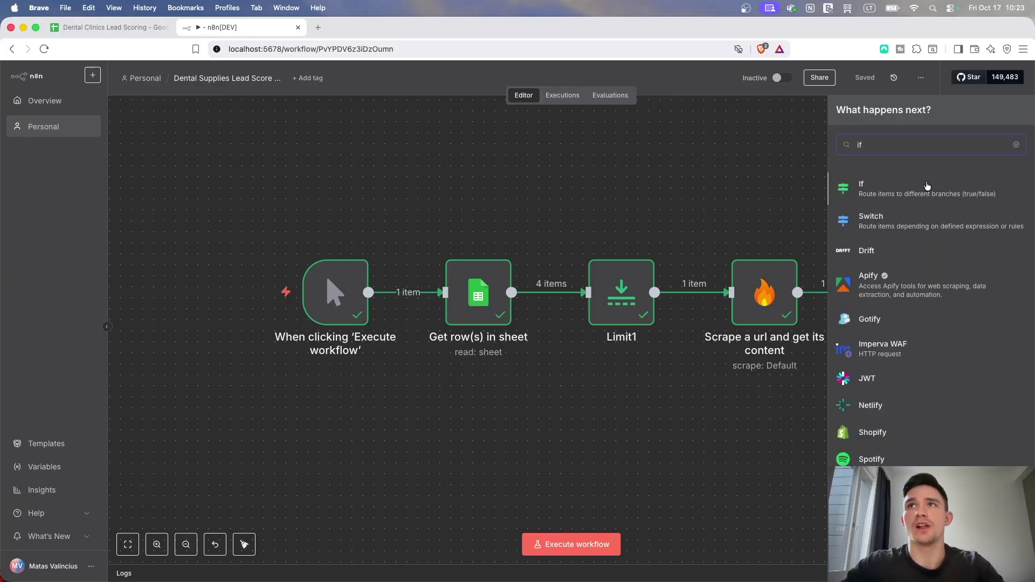
pyautogui.click(926, 182)
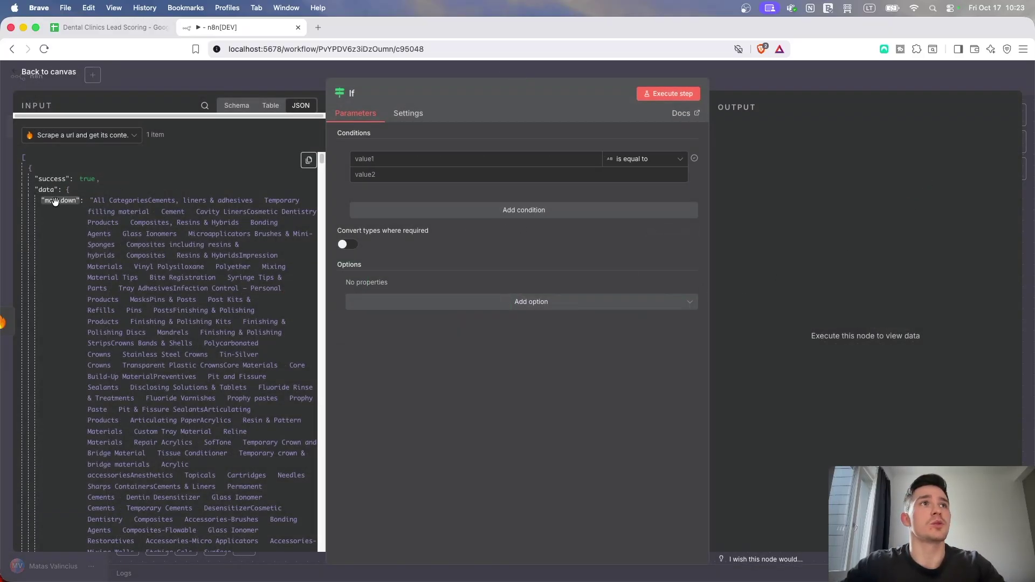
# Set the If node's first condition so the scraped markdown, {{ $json.data.markdown }}, exists as a String.
pyautogui.moveTo(51, 199); pyautogui.dragTo(478, 158)
pyautogui.click(636, 160)
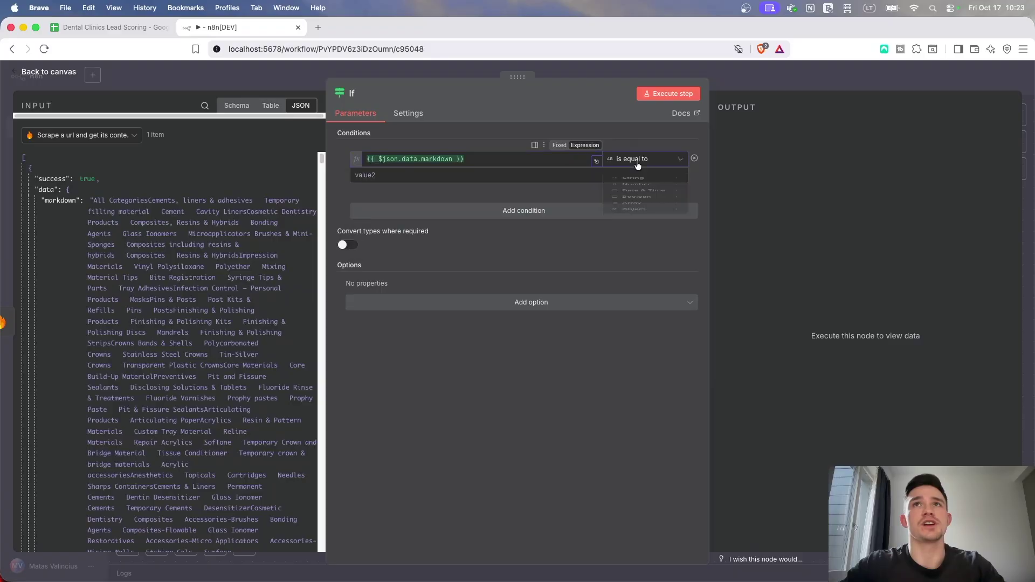
pyautogui.moveTo(643, 191)
pyautogui.click(711, 190)
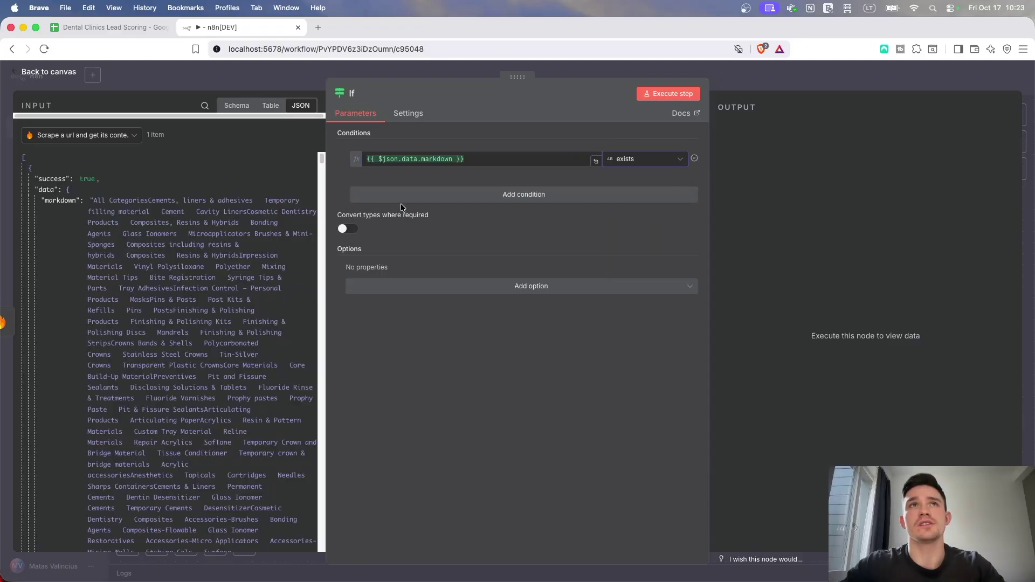
# Add a second AND condition requiring {{ $json.data.markdown }} is not empty as a String, and execute the If step.
pyautogui.click(453, 210)
pyautogui.moveTo(51, 200); pyautogui.dragTo(420, 210)
pyautogui.click(634, 209)
pyautogui.moveTo(658, 238)
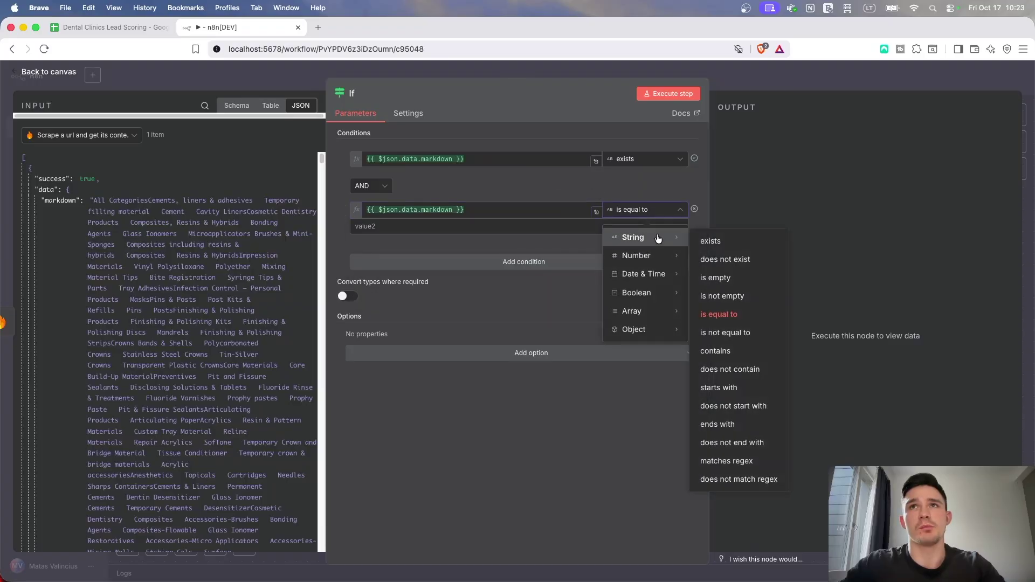
pyautogui.click(731, 301)
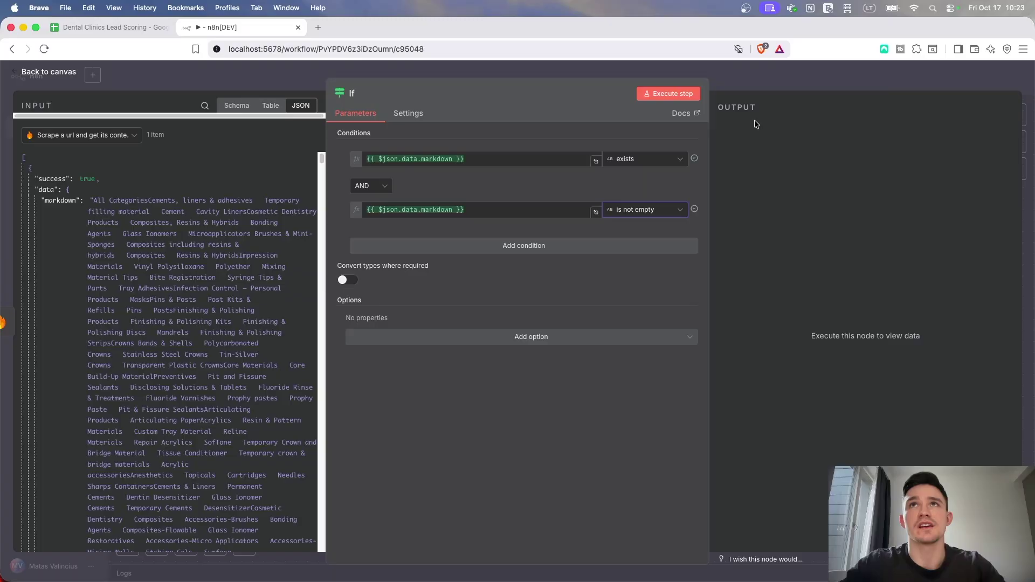
pyautogui.click(668, 93)
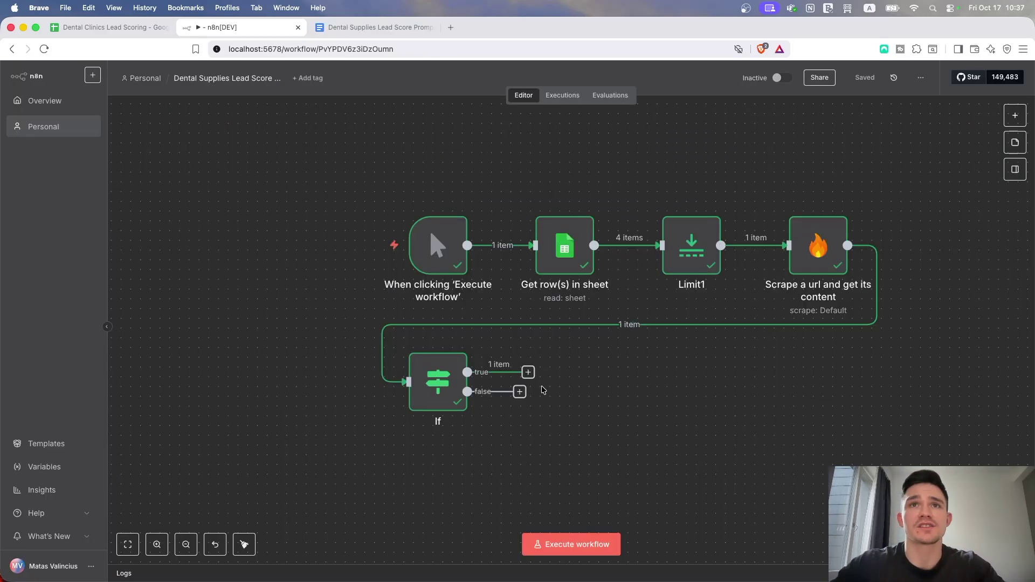
# Add an OpenAI node with the Message a model action on the If node's true branch.
pyautogui.click(528, 371)
pyautogui.write('openai')
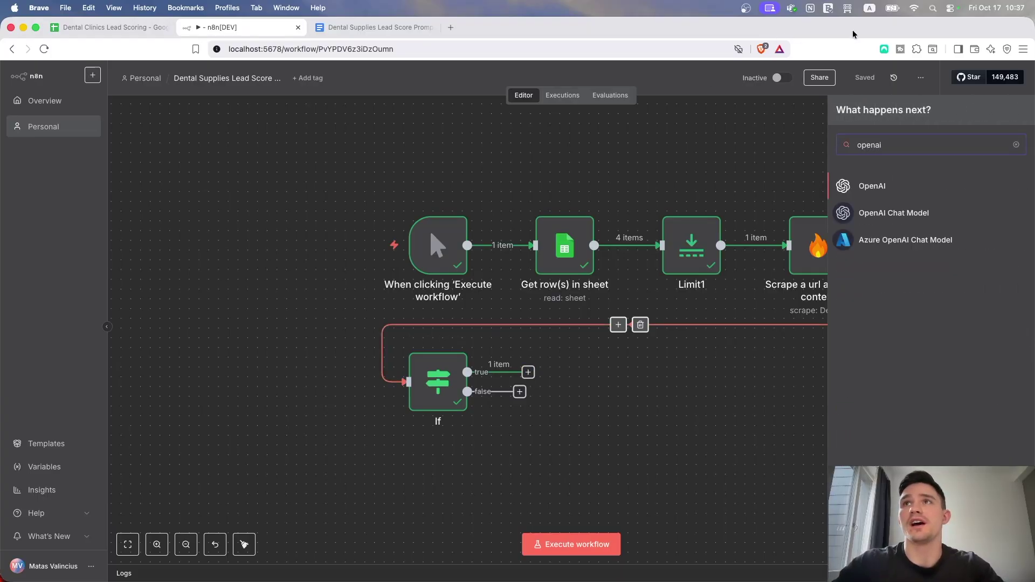
pyautogui.click(899, 186)
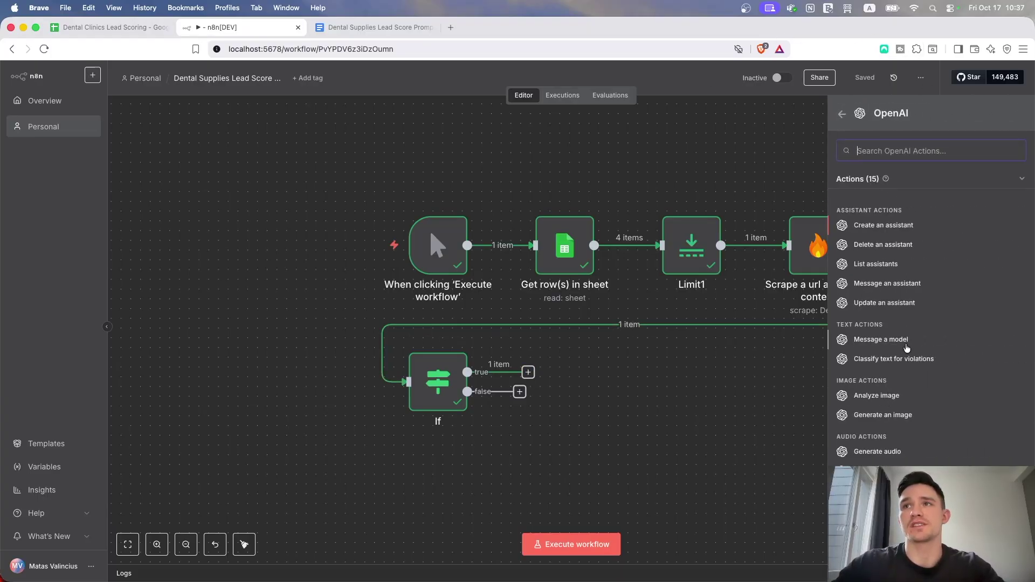
pyautogui.click(901, 342)
# Connect the Message a model node with the OpenAi account credential and choose the GPT-5-MINI model.
pyautogui.click(530, 149)
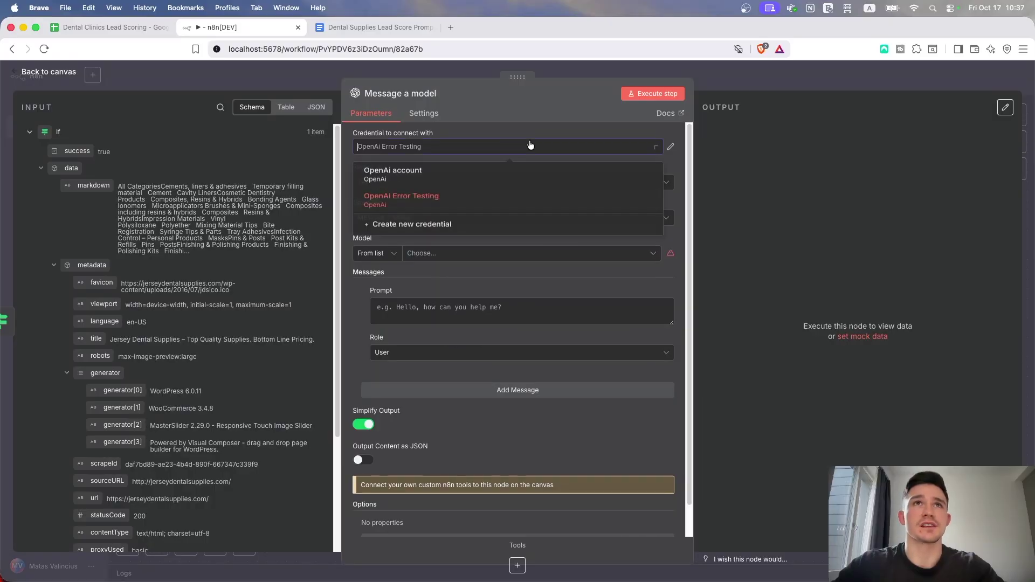
pyautogui.click(511, 177)
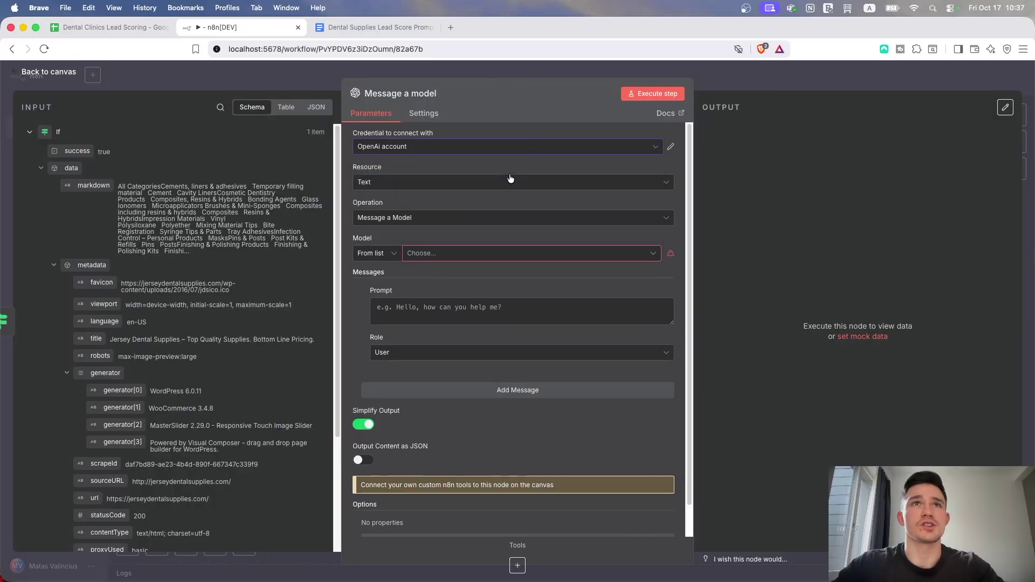
pyautogui.click(480, 253)
pyautogui.write('gpt-5-')
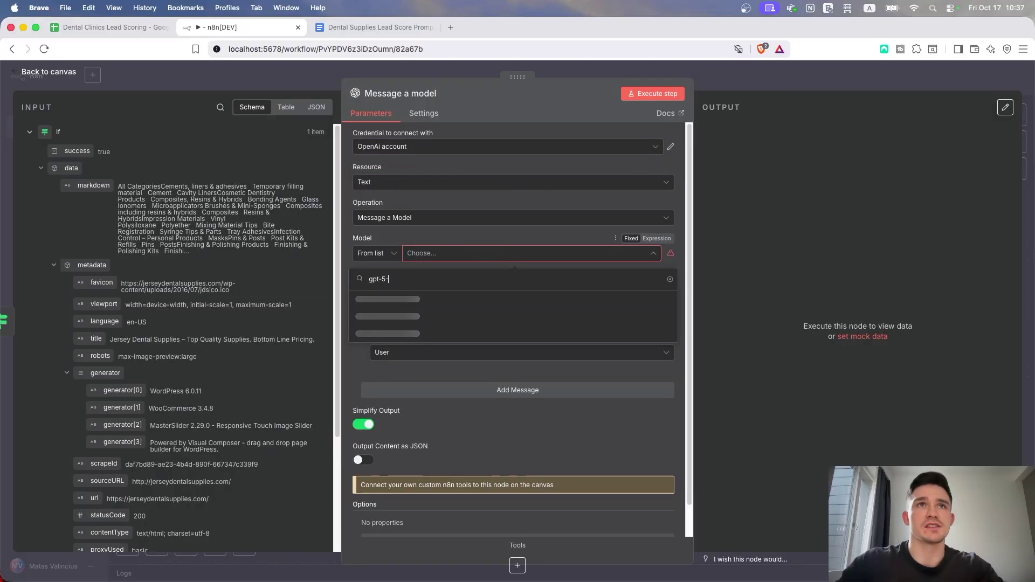
pyautogui.write('mini')
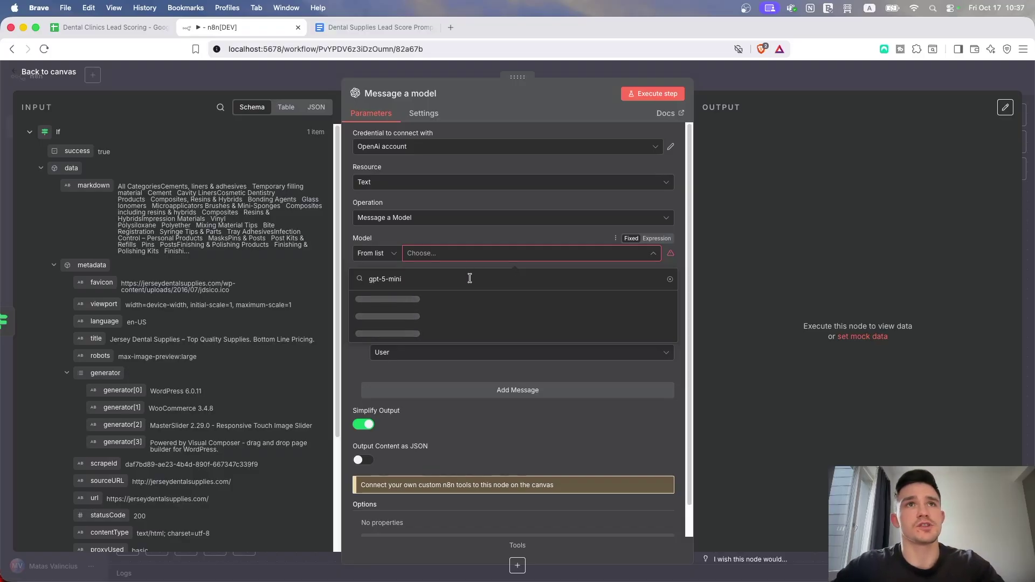
pyautogui.click(463, 295)
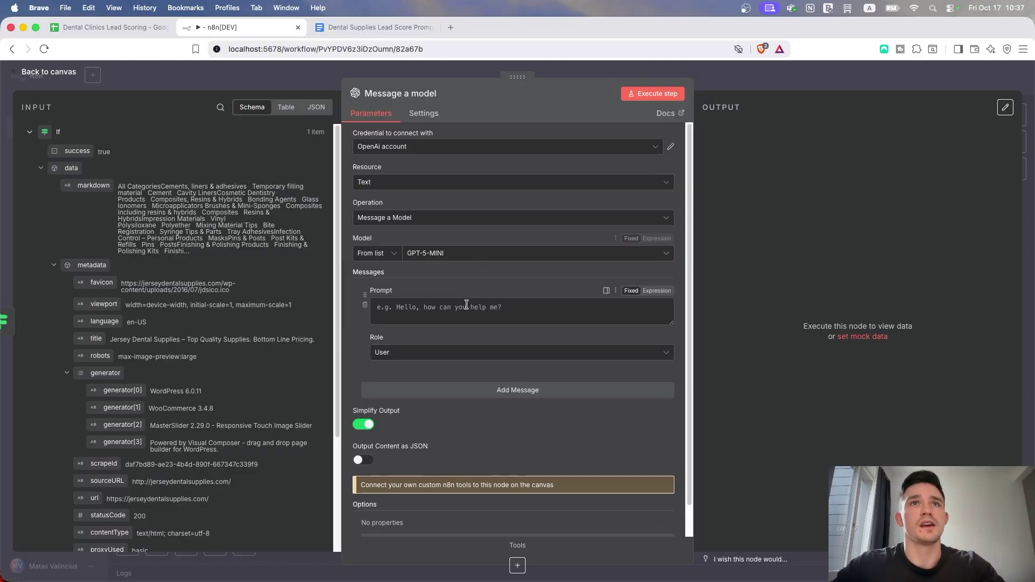
# Switch to the Dental Supplies Lead Score Prompt in Google Docs and review its leadScore and comment outputs and its website title and content inputs.
pyautogui.click(383, 27)
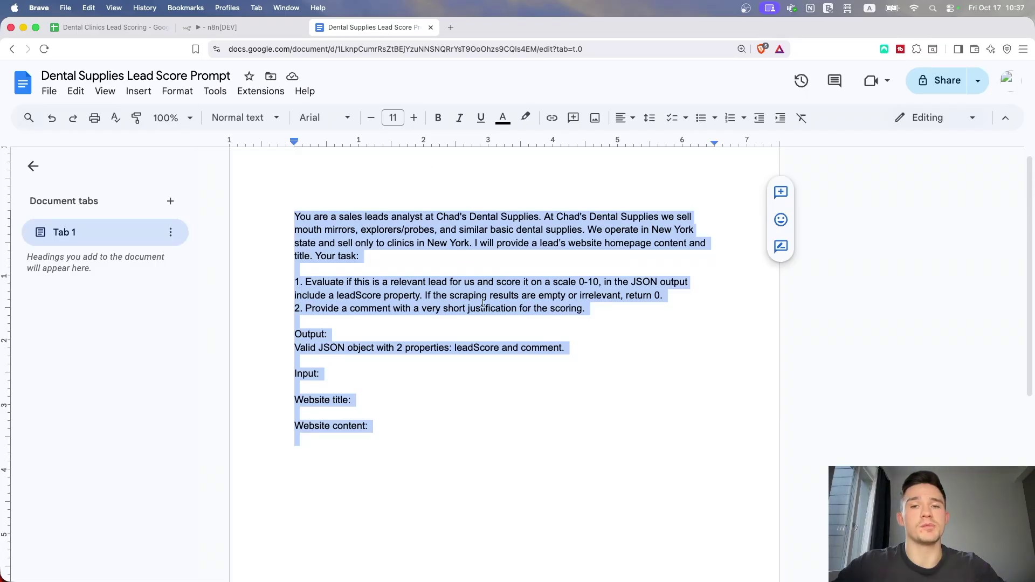
pyautogui.click(450, 426)
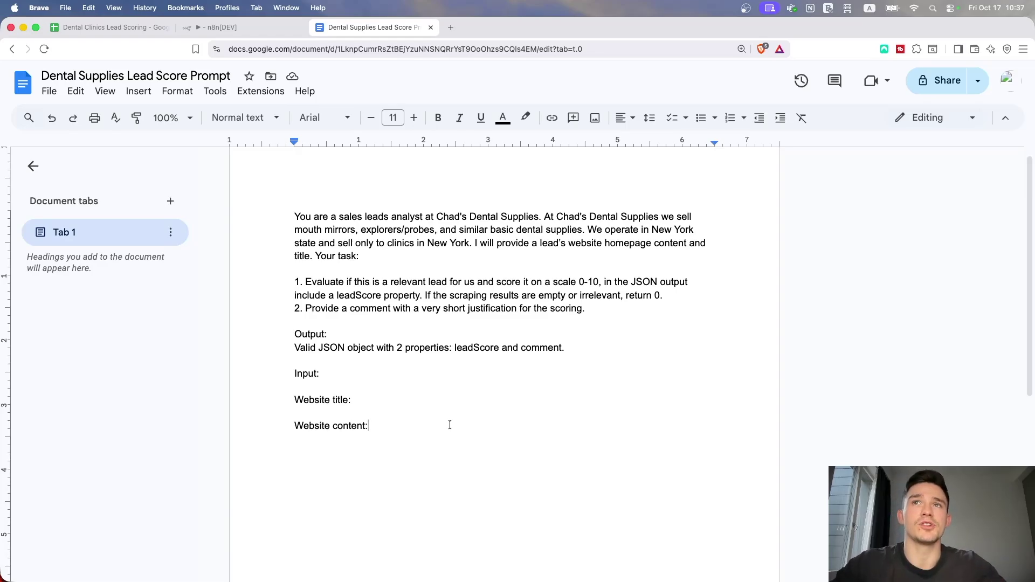
pyautogui.doubleClick(481, 347)
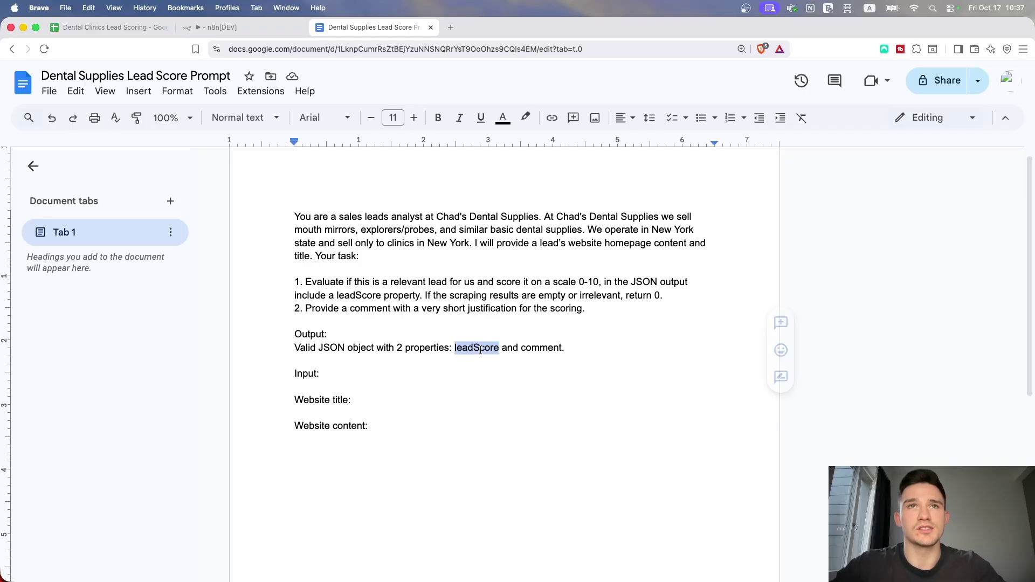
pyautogui.doubleClick(541, 347)
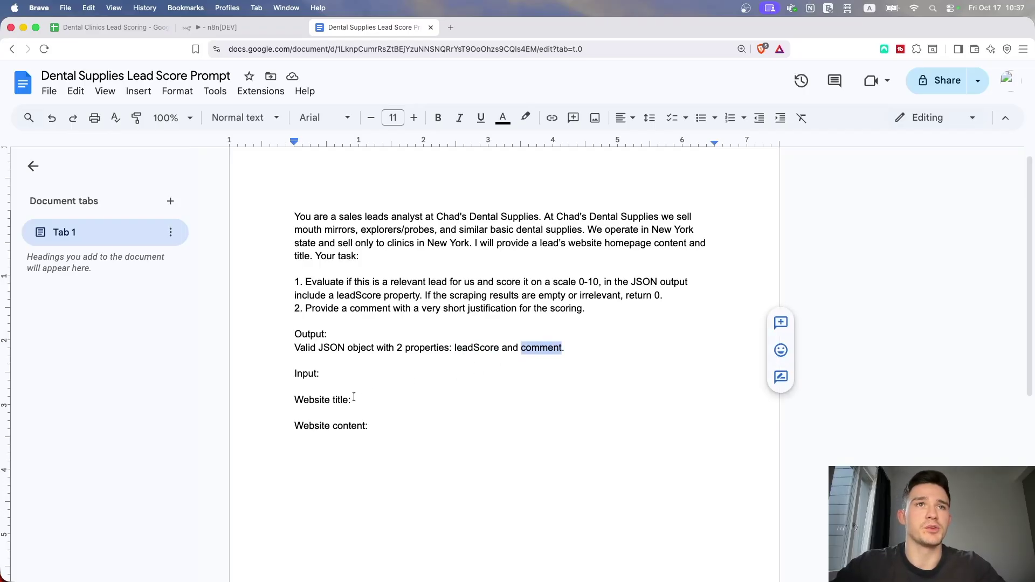
pyautogui.moveTo(354, 398); pyautogui.dragTo(280, 400)
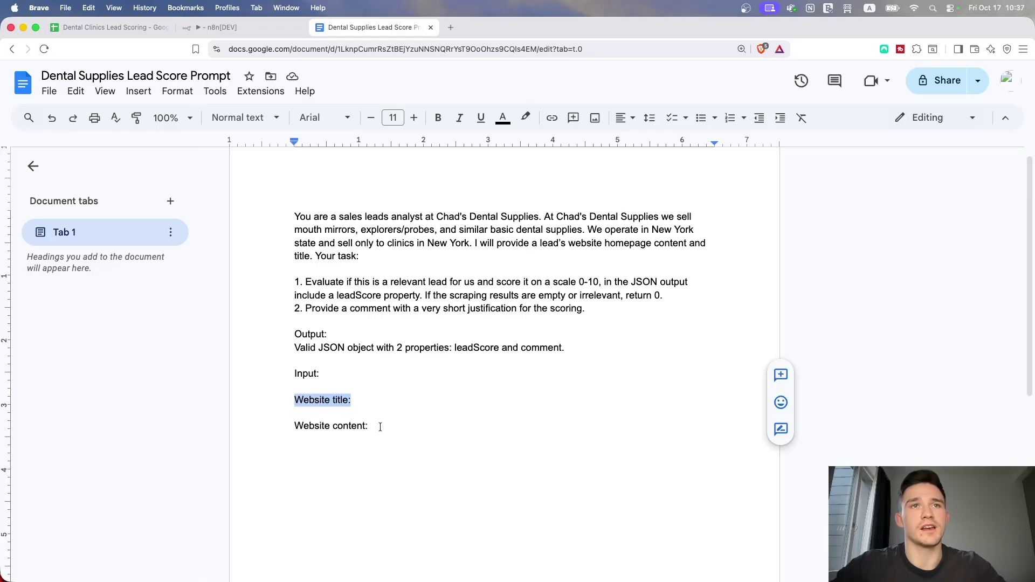
pyautogui.moveTo(379, 426); pyautogui.dragTo(285, 427)
pyautogui.click(402, 424)
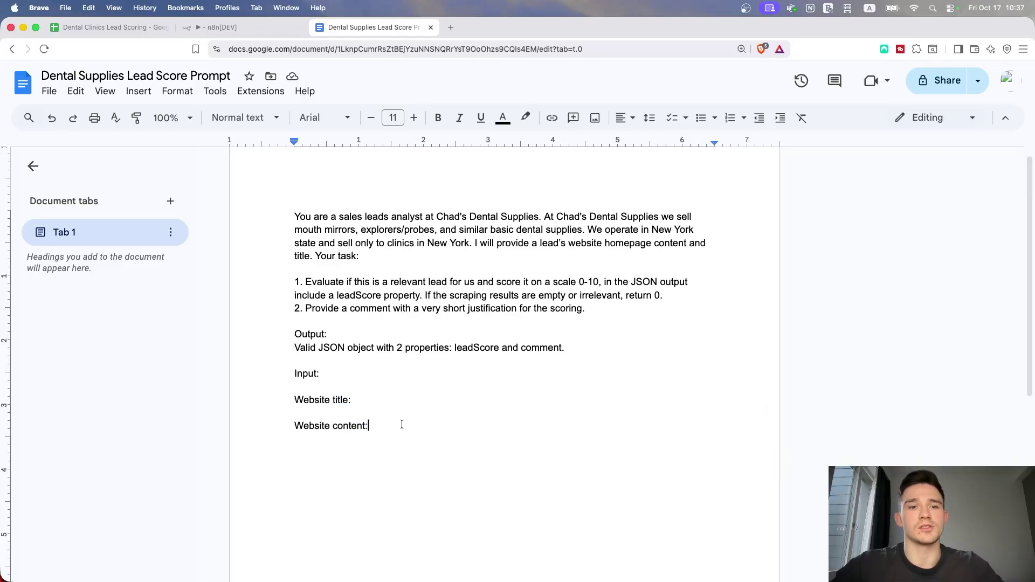
# Copy the whole prompt from the document into the Message a model node's Prompt in n8n and make it an expression.
pyautogui.press('super+a')
pyautogui.click(237, 27)
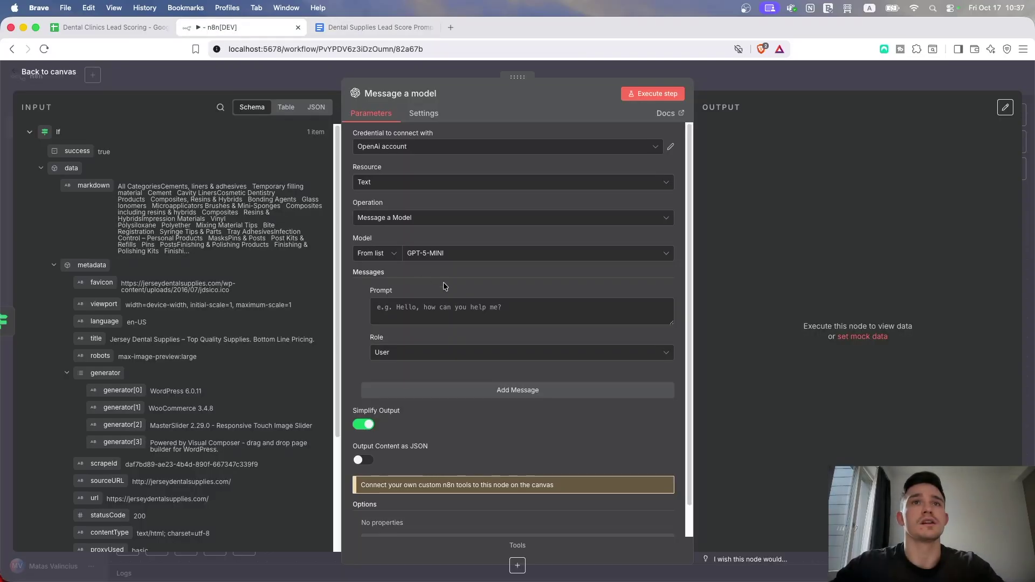
pyautogui.click(464, 307)
pyautogui.press('super+v')
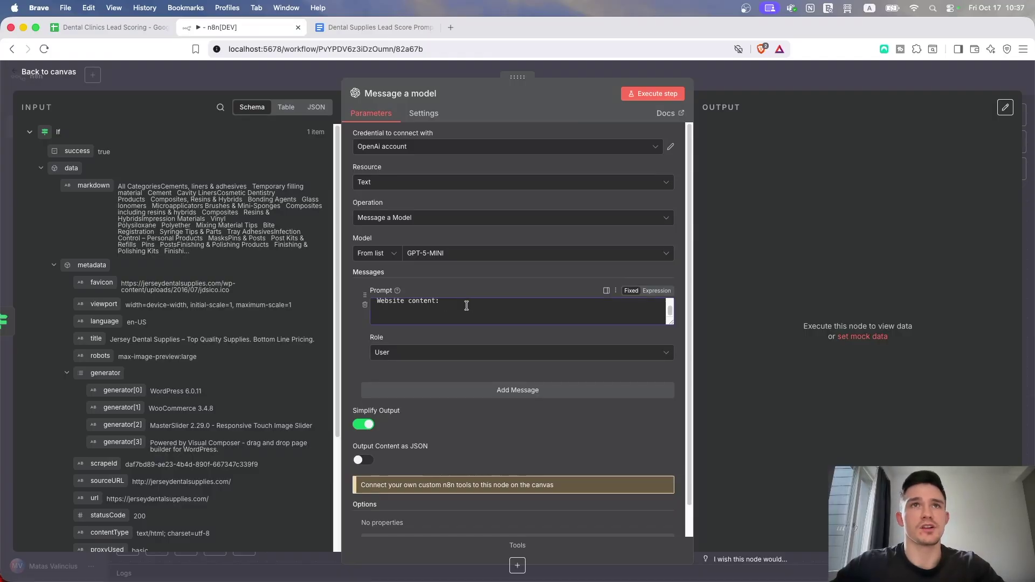
pyautogui.click(656, 292)
# Insert the scraped page title, {{ $json.data.metadata.title }}, after "Website title:" in the prompt, keeping "Website content:" on its own line below.
pyautogui.scroll(-10, 566, 331)
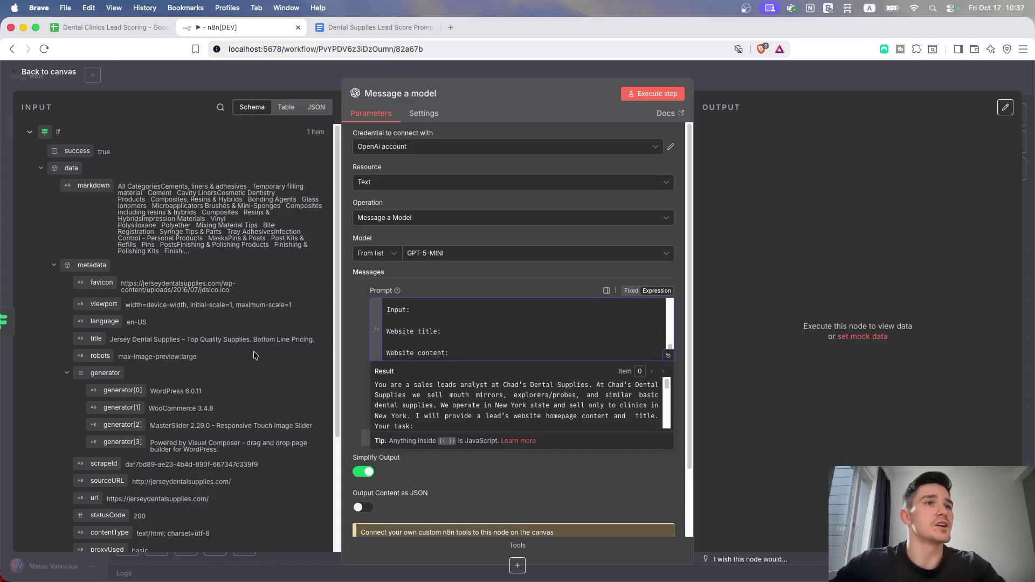
pyautogui.scroll(-3, 216, 371)
pyautogui.scroll(-1, 185, 382)
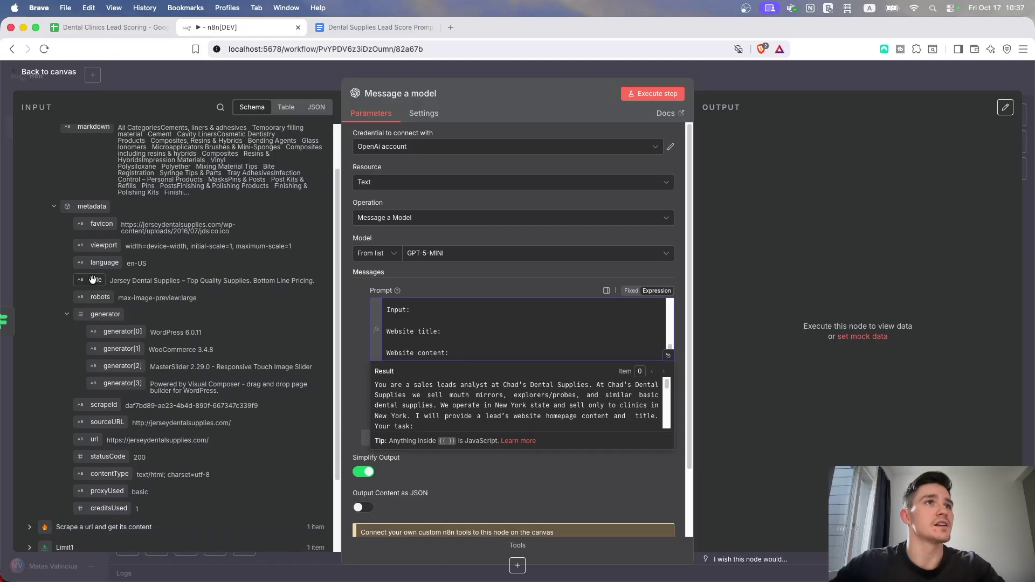
pyautogui.moveTo(93, 280); pyautogui.dragTo(465, 330)
pyautogui.click(440, 342)
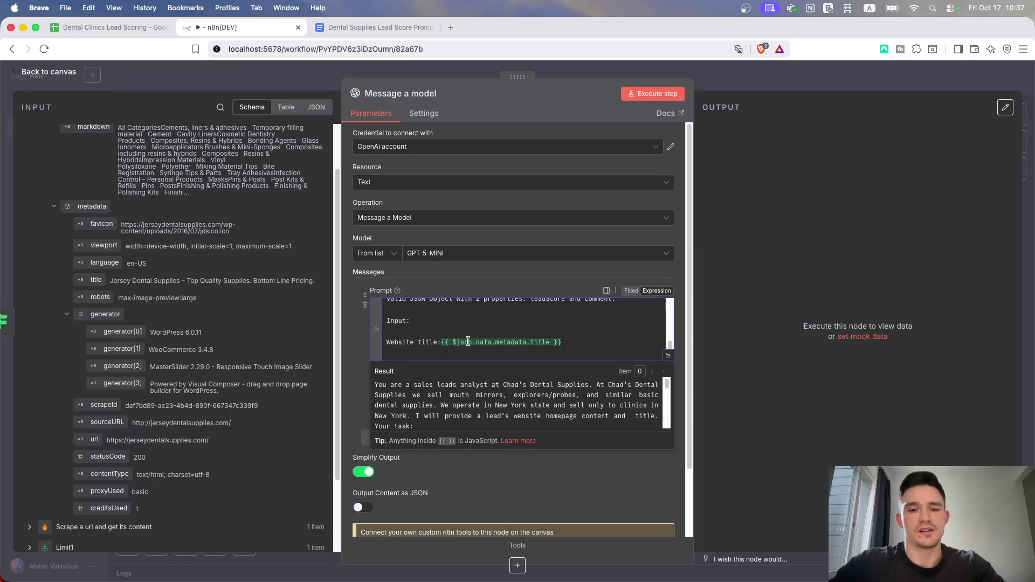
pyautogui.press('End')
pyautogui.press('Return')
pyautogui.press('Return')
pyautogui.write('Website content:')
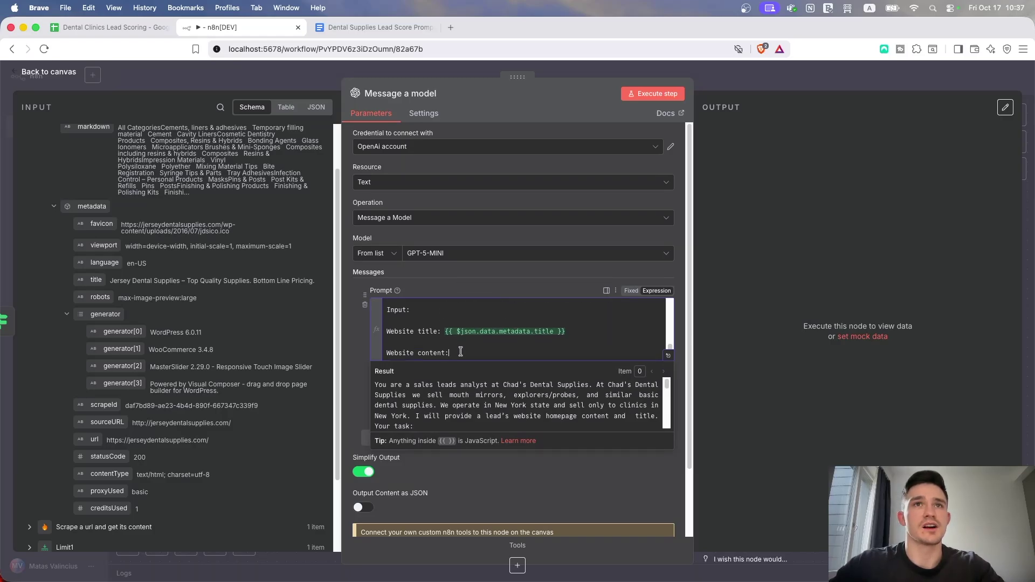
# Insert the scraped markdown, {{ $json.data.markdown }}, after "Website content:" in the prompt.
pyautogui.scroll(2, 210, 288)
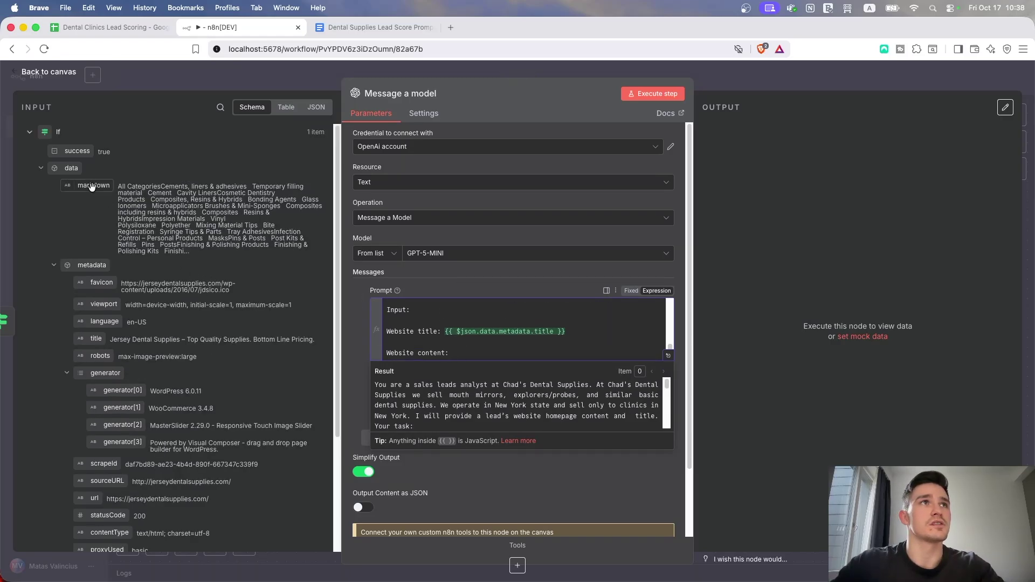
pyautogui.moveTo(98, 187); pyautogui.dragTo(511, 344)
pyautogui.scroll(-2, 558, 341)
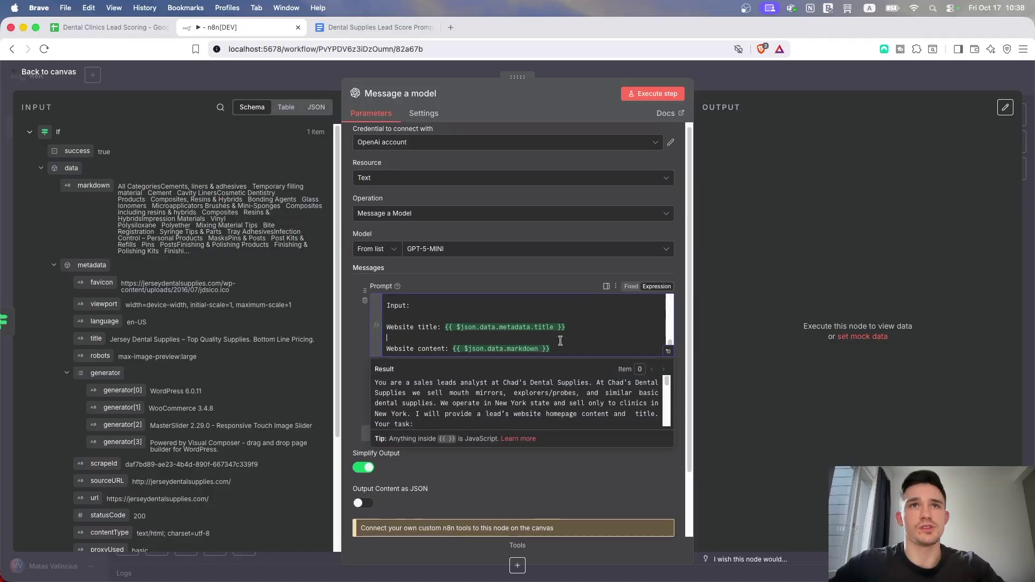
pyautogui.click(535, 484)
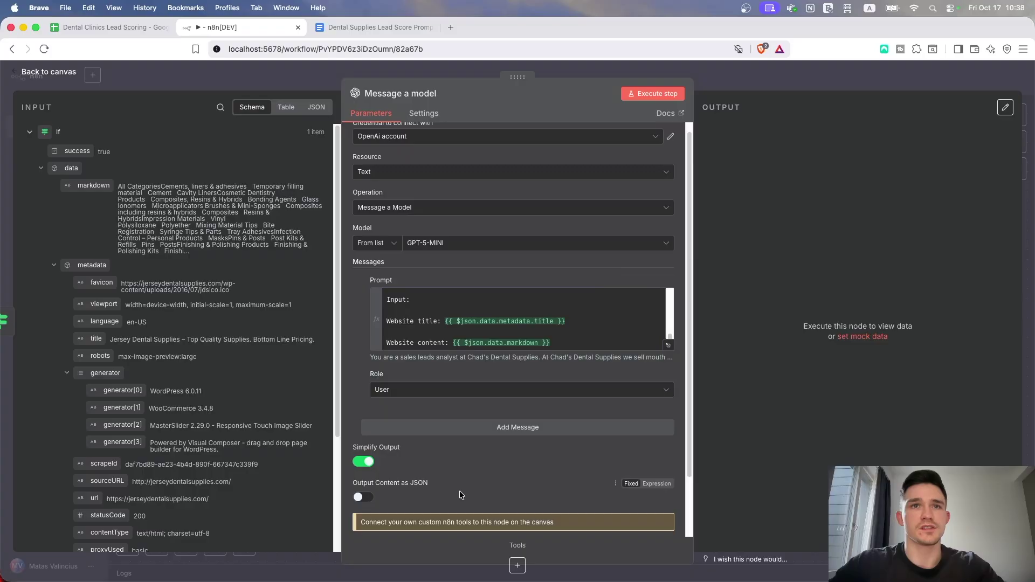
# Enable Output Content as JSON for the Message a model node and execute the step.
pyautogui.click(360, 497)
pyautogui.scroll(-3, 550, 443)
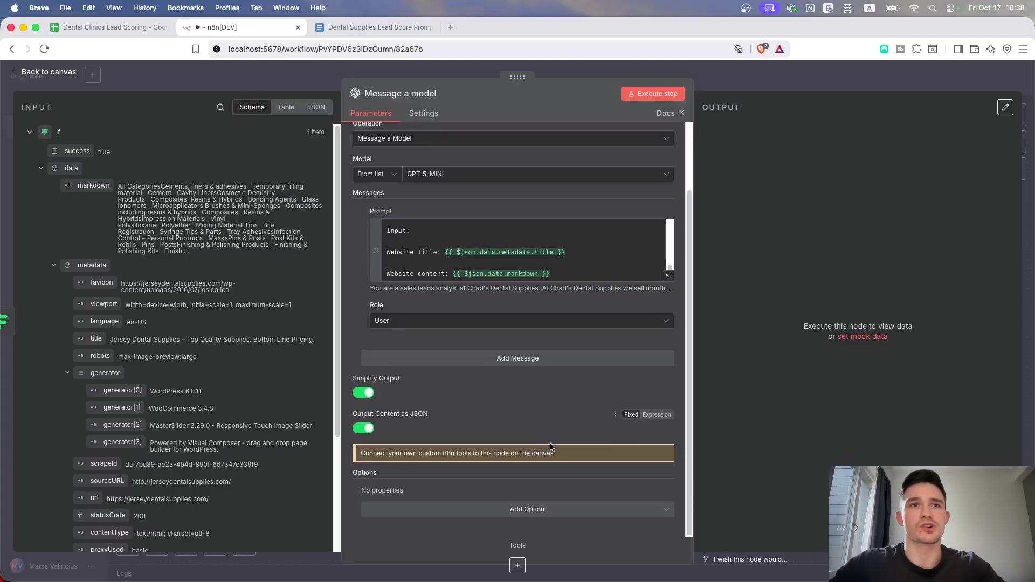
pyautogui.scroll(3, 550, 442)
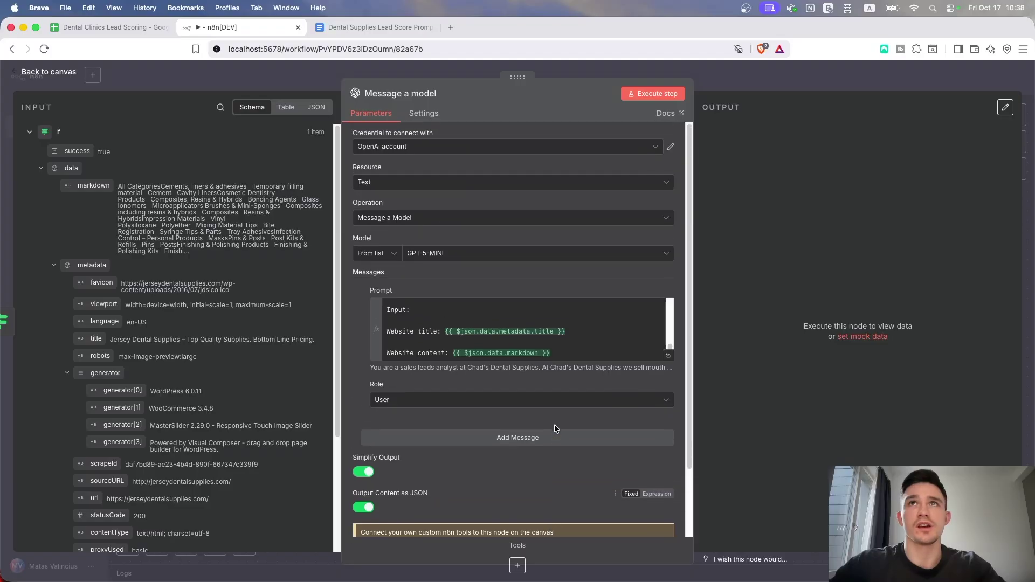
pyautogui.click(663, 91)
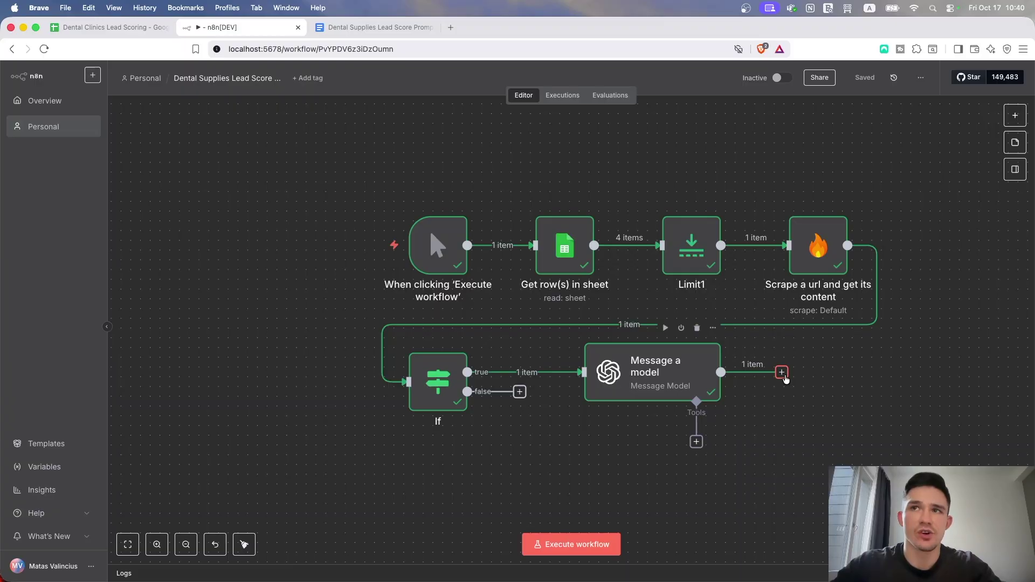
# Add a Google Sheets node with the Append or update row in sheet action after the Message a model node.
pyautogui.click(782, 373)
pyautogui.write('googl')
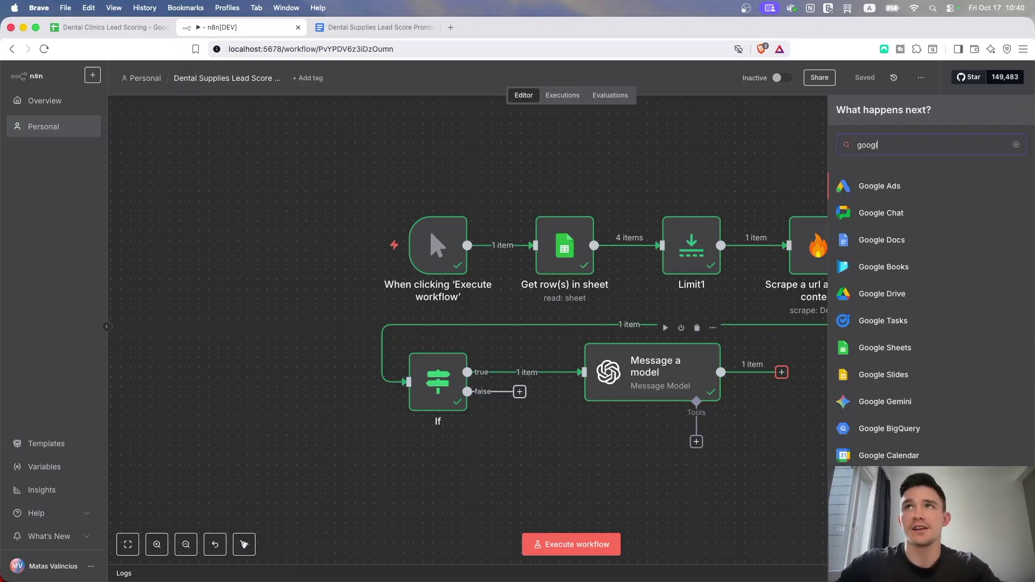
pyautogui.write('e sheets')
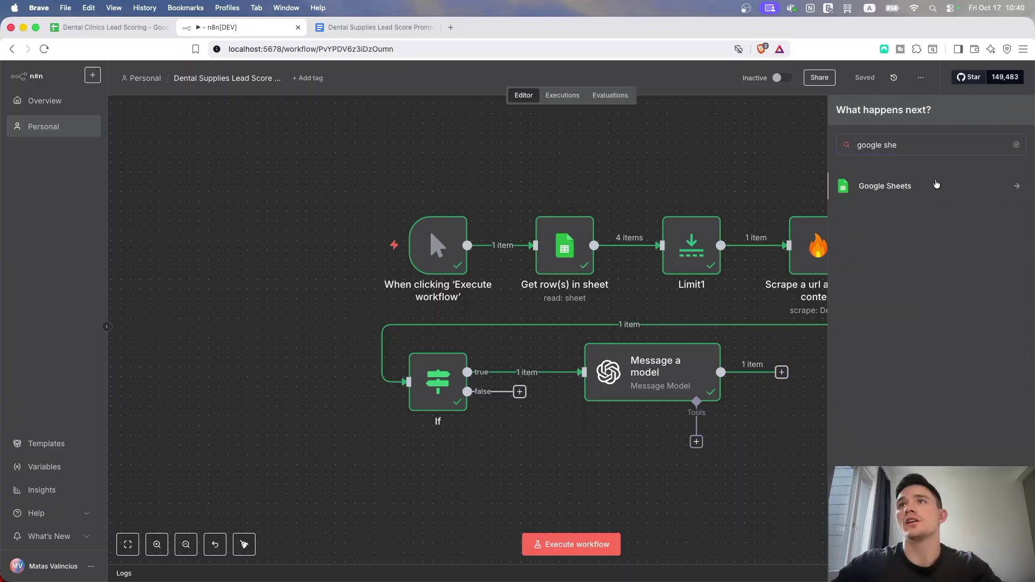
pyautogui.click(935, 184)
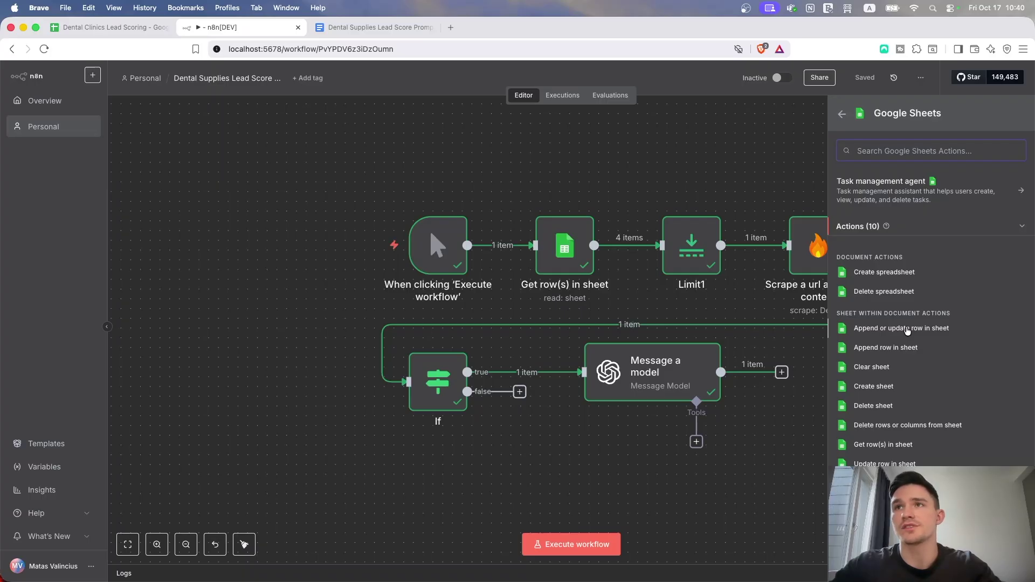
pyautogui.click(907, 330)
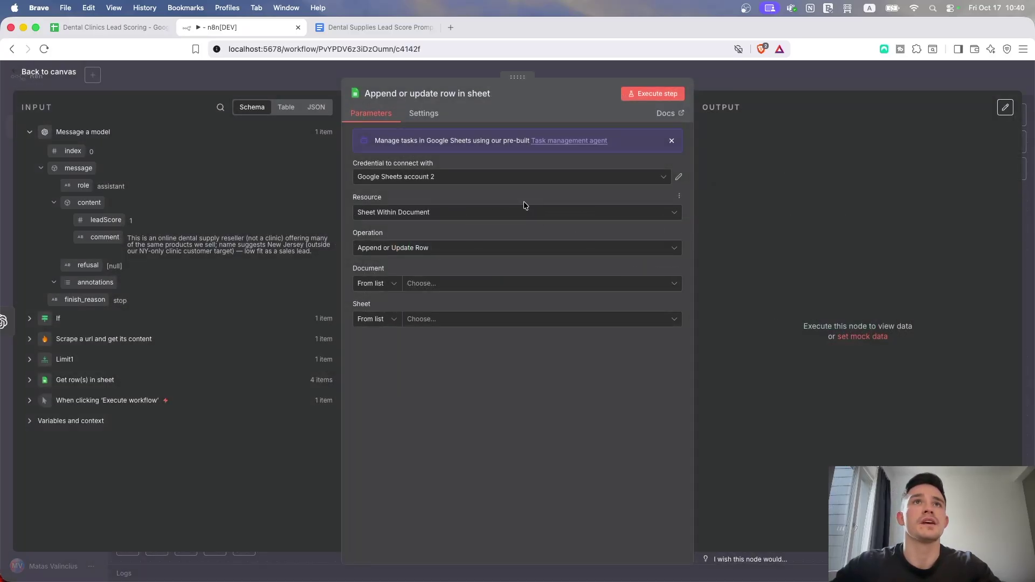
# Point the node to the Leads sheet of the Dental Clinics Lead Scoring document and match rows on the URL column.
pyautogui.click(444, 284)
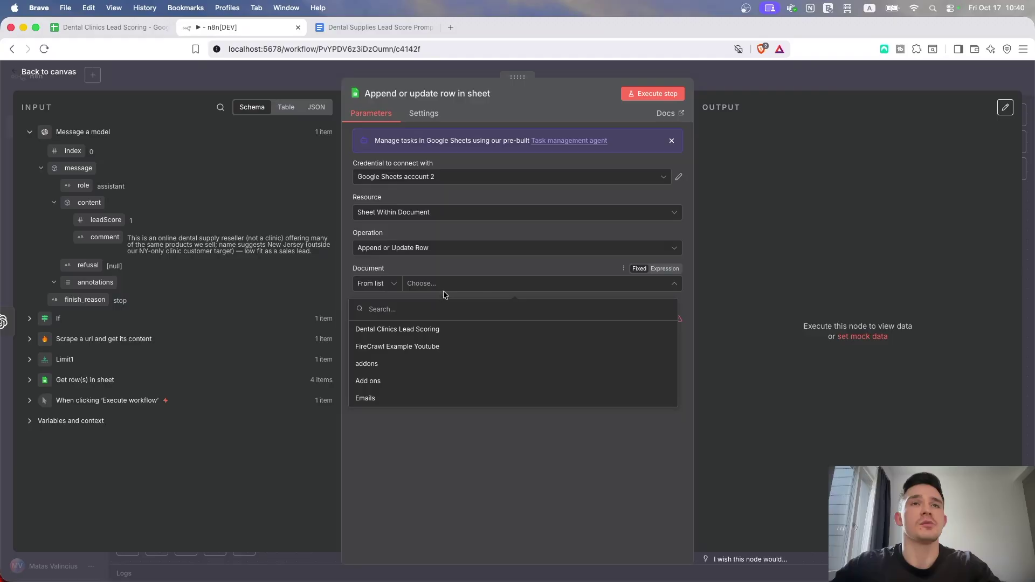
pyautogui.click(473, 332)
pyautogui.click(486, 320)
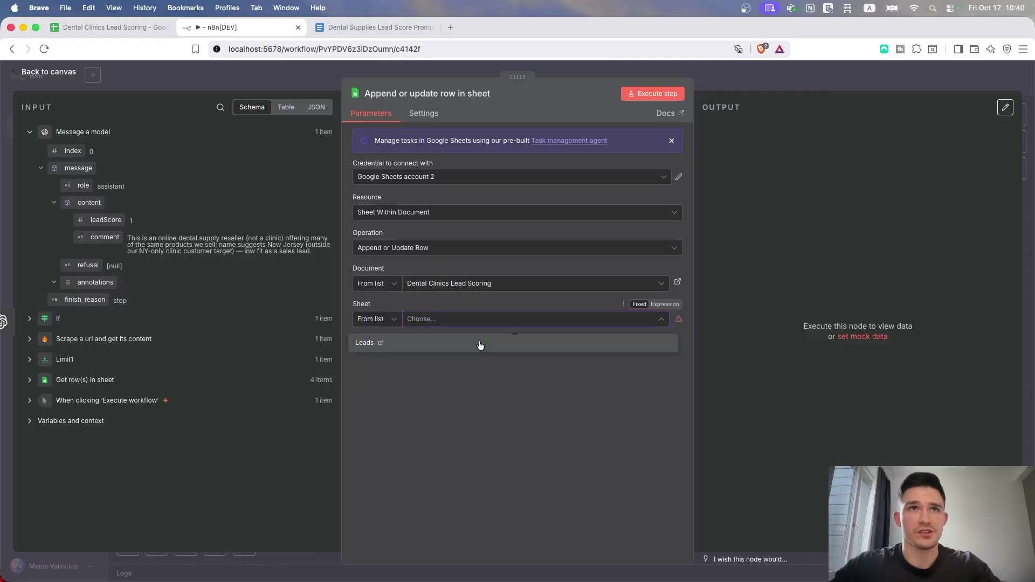
pyautogui.click(479, 343)
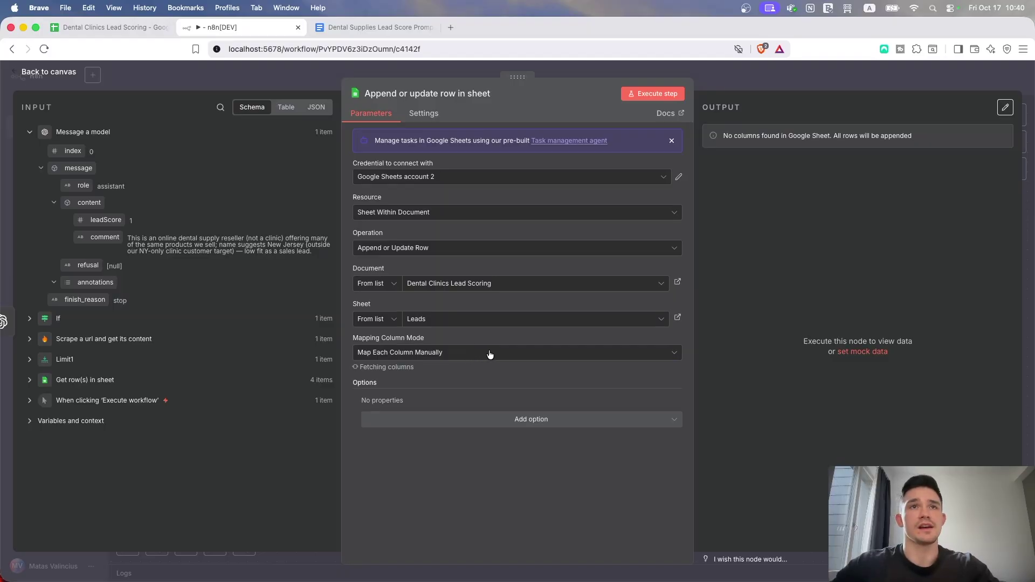
pyautogui.scroll(-2, 438, 364)
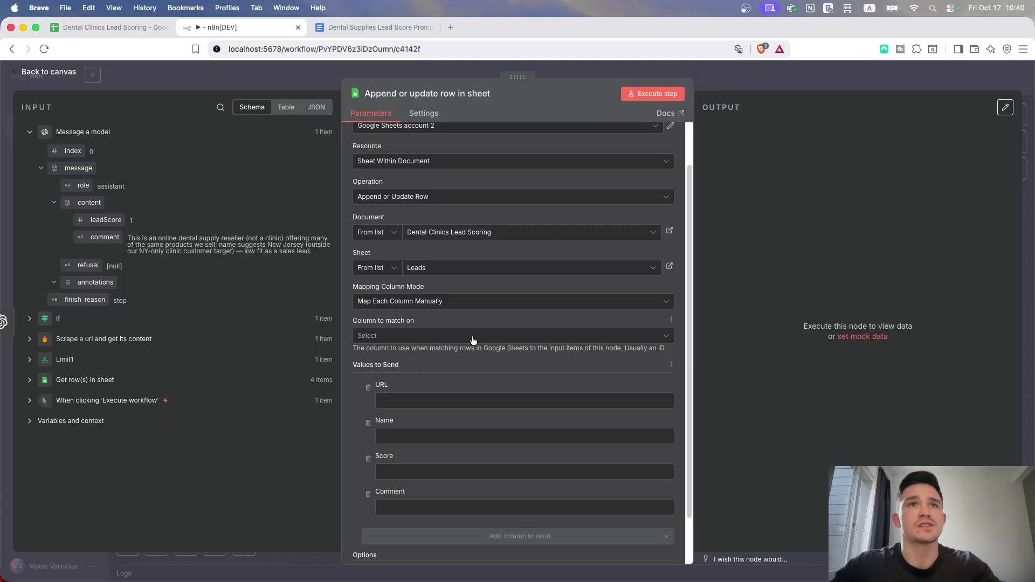
pyautogui.click(474, 340)
pyautogui.click(462, 363)
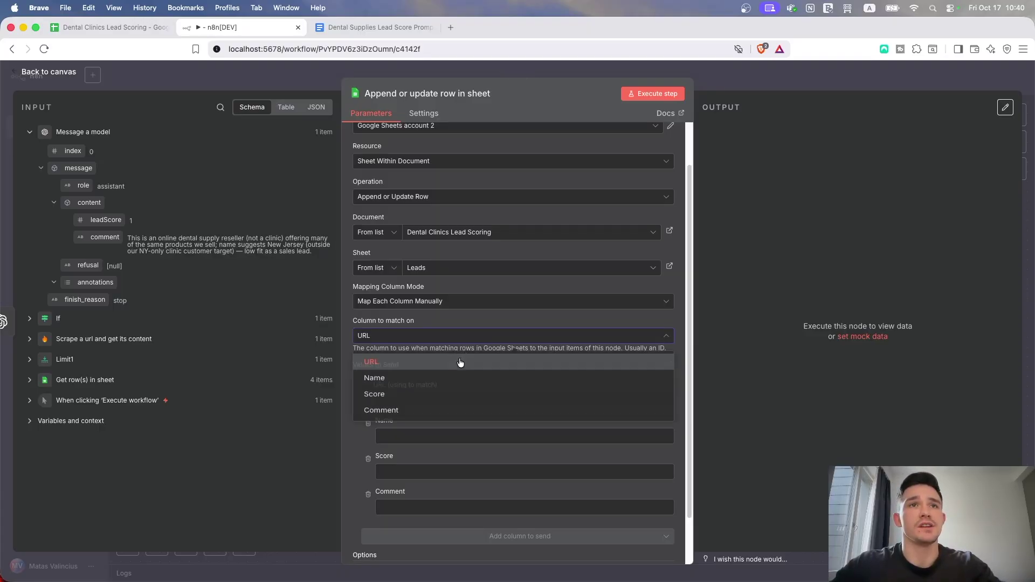
# Map the URL and Name columns to the URL and Name fields from the Limit1 node.
pyautogui.scroll(-1, 456, 374)
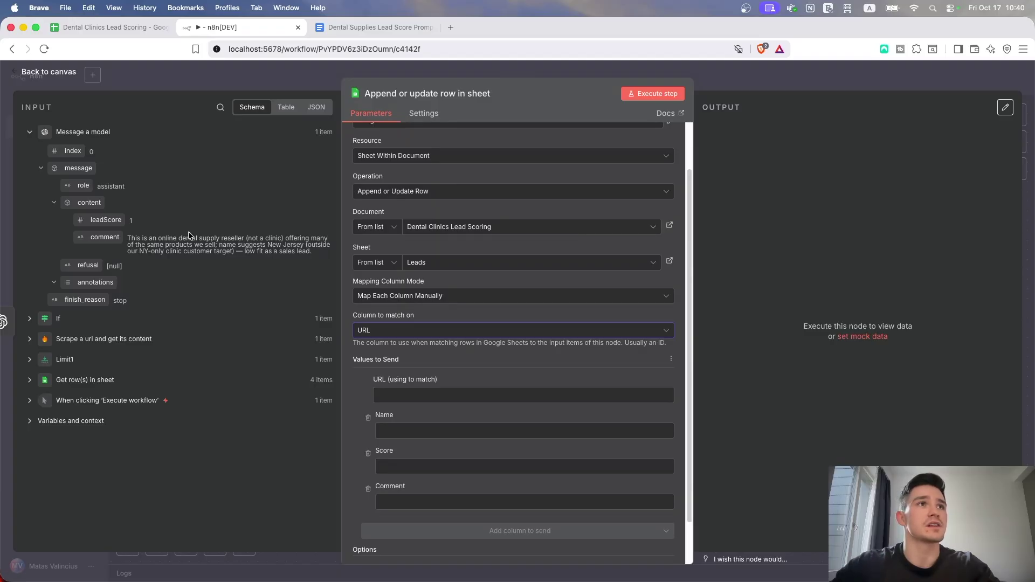
pyautogui.click(66, 360)
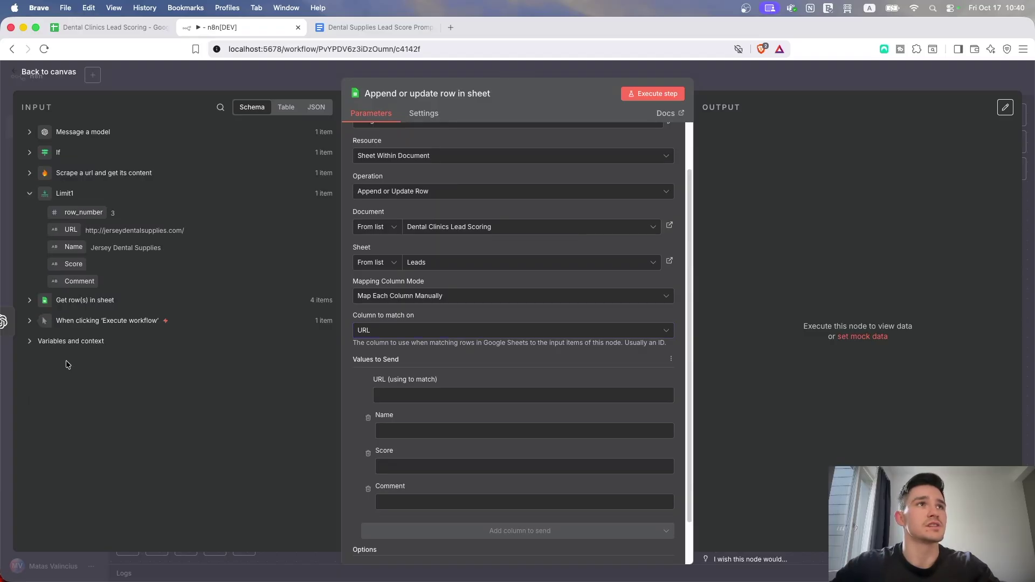
pyautogui.moveTo(71, 229); pyautogui.dragTo(473, 387)
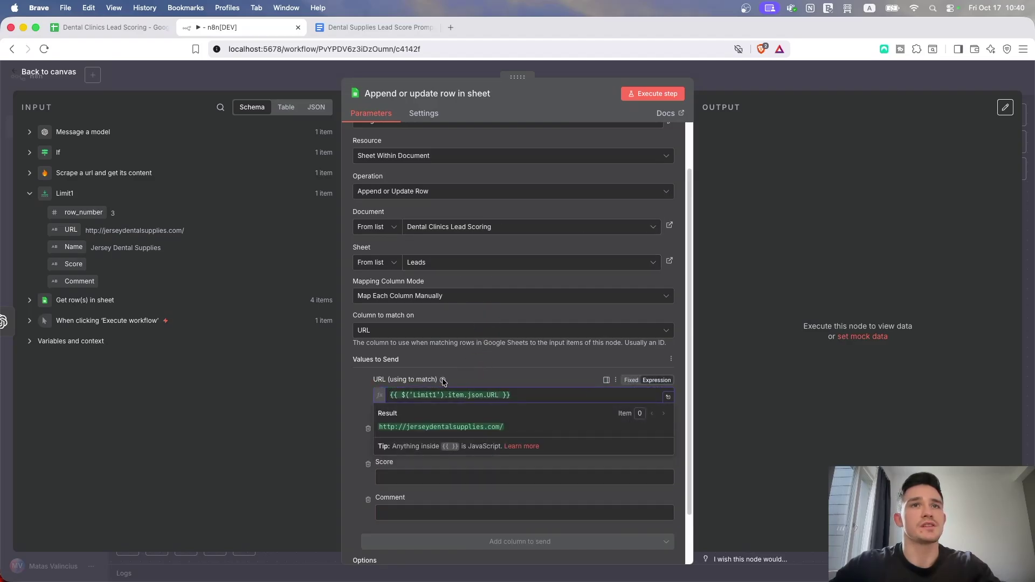
pyautogui.click(451, 364)
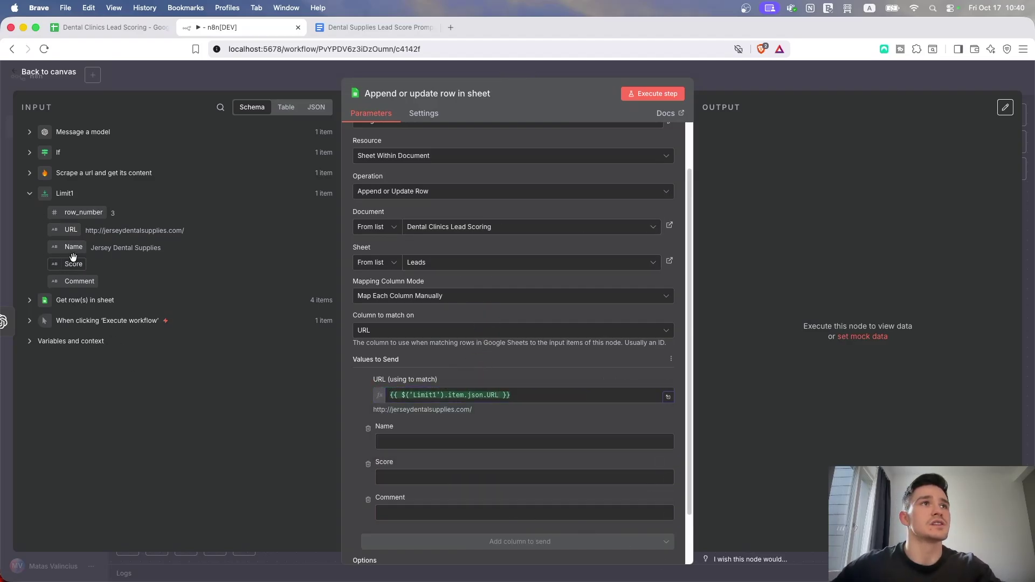
pyautogui.moveTo(72, 247); pyautogui.dragTo(526, 441)
pyautogui.click(521, 415)
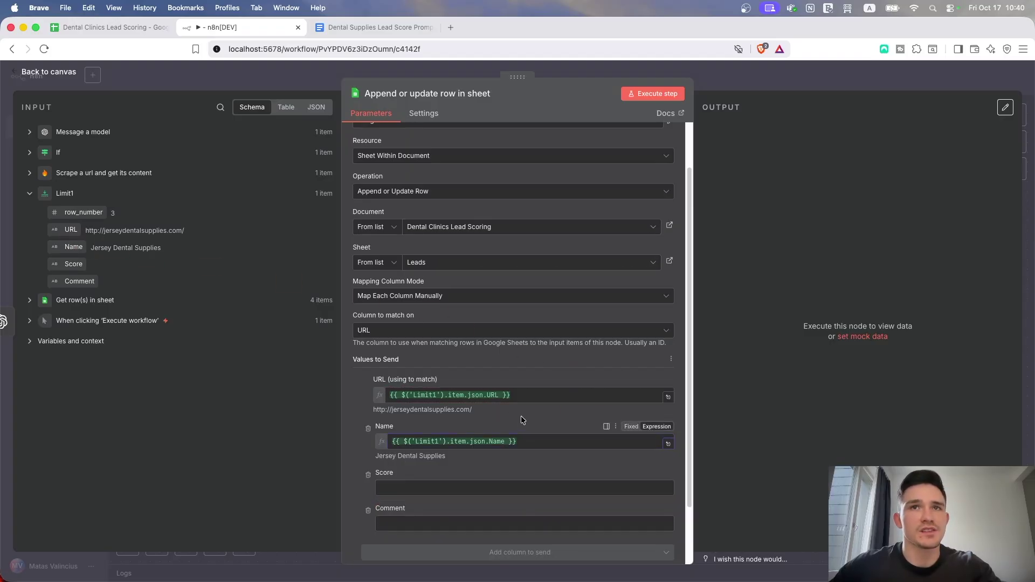
# Map the Score column to leadScore and the Comment column to comment from the Message a model output.
pyautogui.scroll(-1, 509, 423)
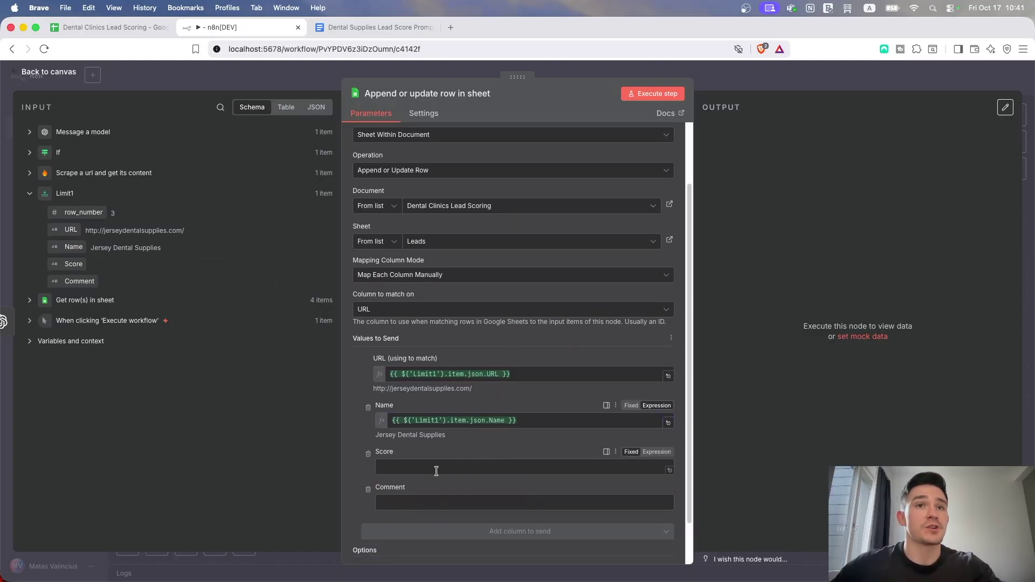
pyautogui.click(78, 135)
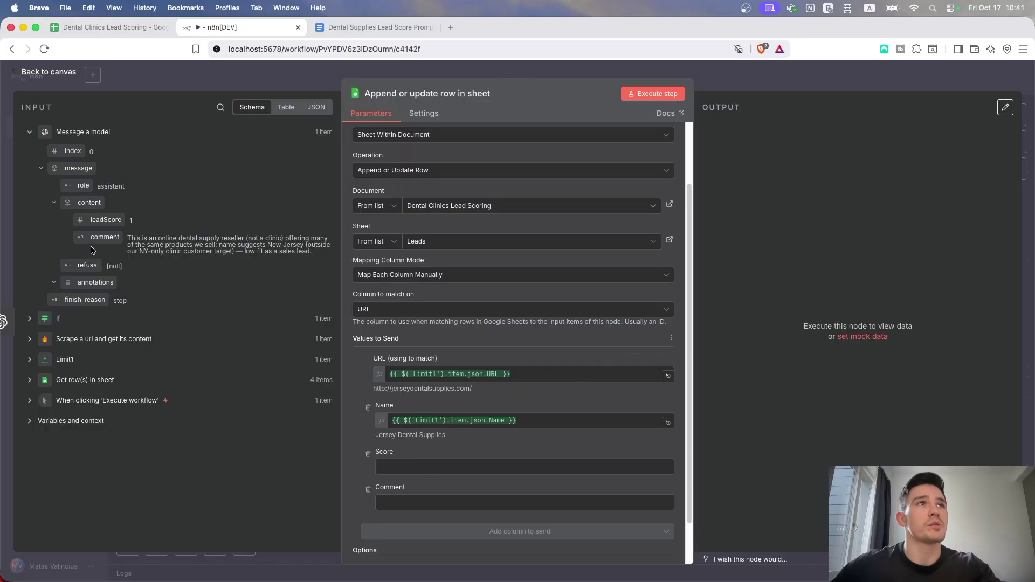
pyautogui.moveTo(104, 220); pyautogui.dragTo(402, 466)
pyautogui.click(403, 431)
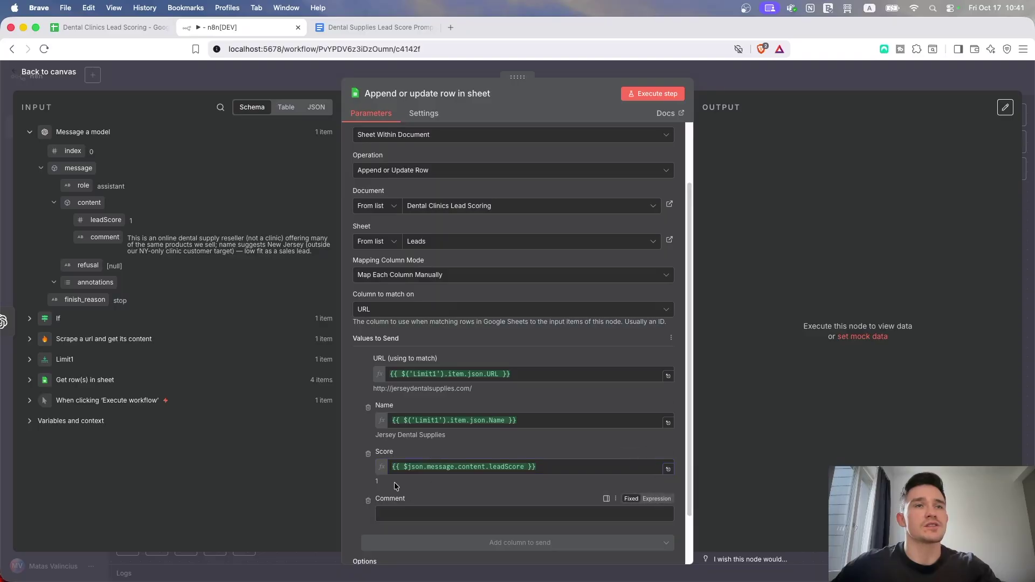
pyautogui.moveTo(547, 539); pyautogui.dragTo(505, 515)
pyautogui.click(553, 427)
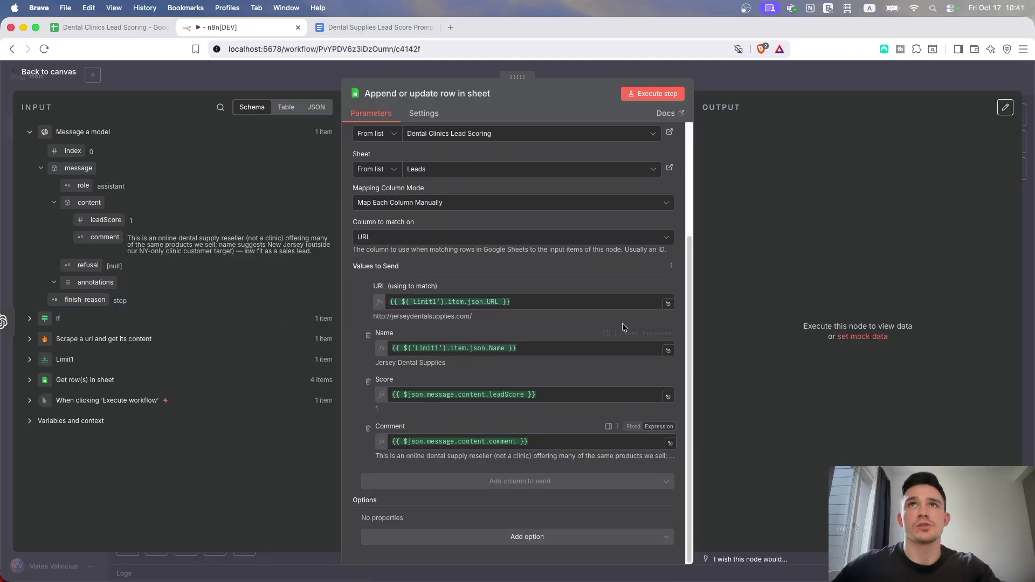
# Execute the row update step and check the Jersey Dental Supplies row's score and comment in the Dental Clinics Lead Scoring spreadsheet.
pyautogui.click(669, 95)
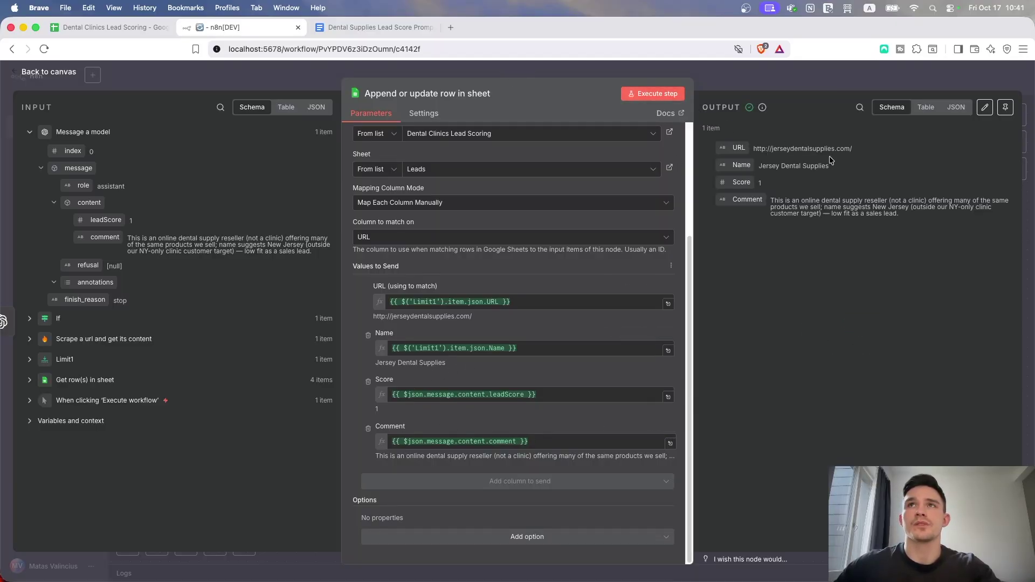
pyautogui.click(116, 29)
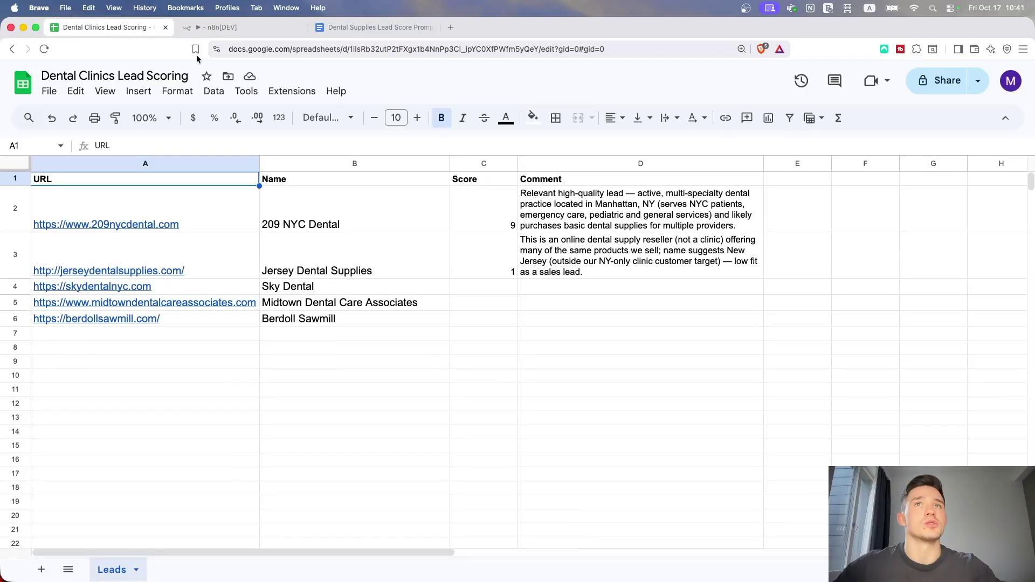
pyautogui.moveTo(565, 264); pyautogui.dragTo(235, 250)
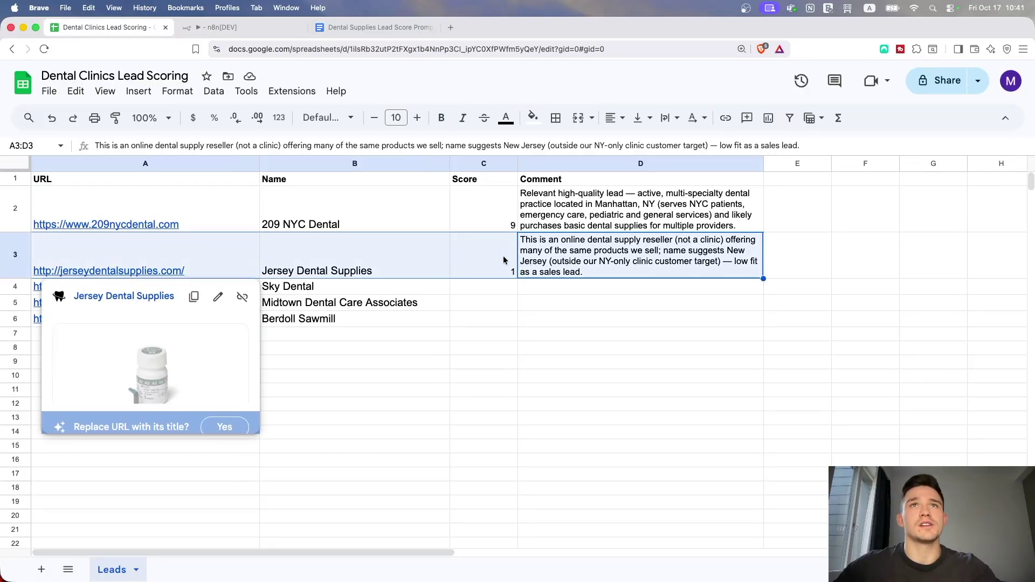
pyautogui.click(500, 260)
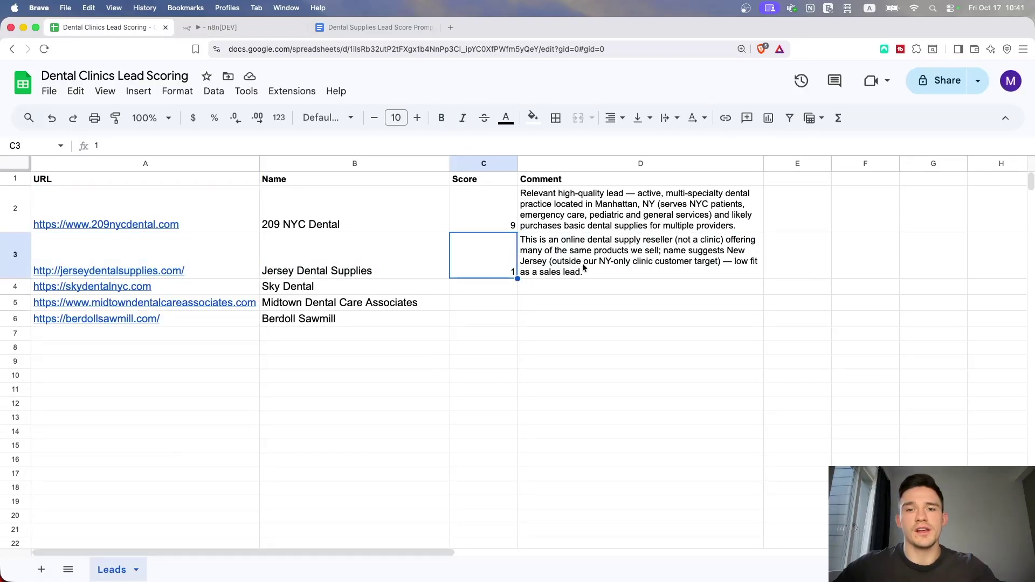
pyautogui.click(661, 259)
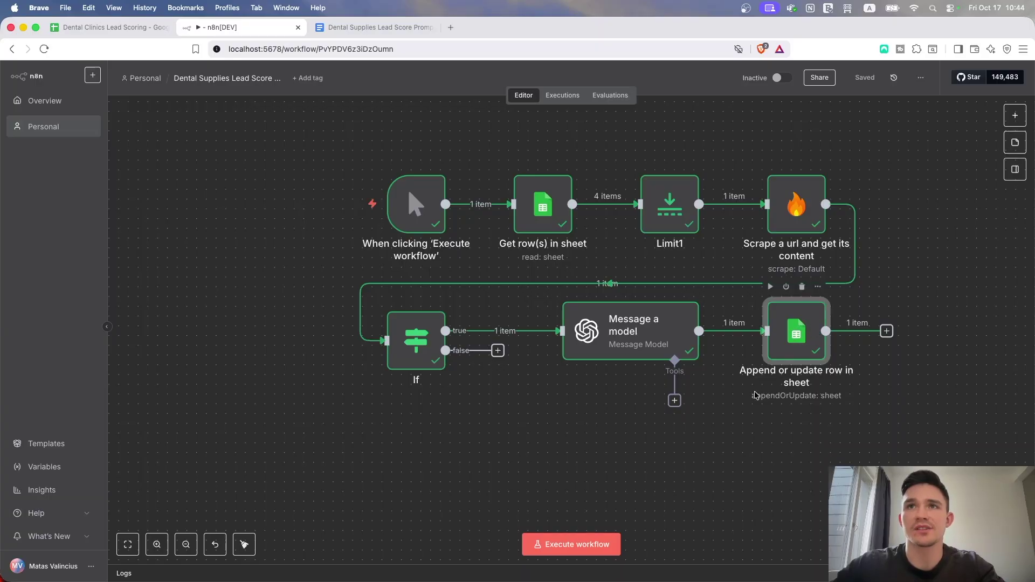
# Duplicate the Append or update row in sheet node below the If node and connect it to the If node's false output.
pyautogui.press('super+v')
pyautogui.moveTo(723, 442); pyautogui.dragTo(489, 422)
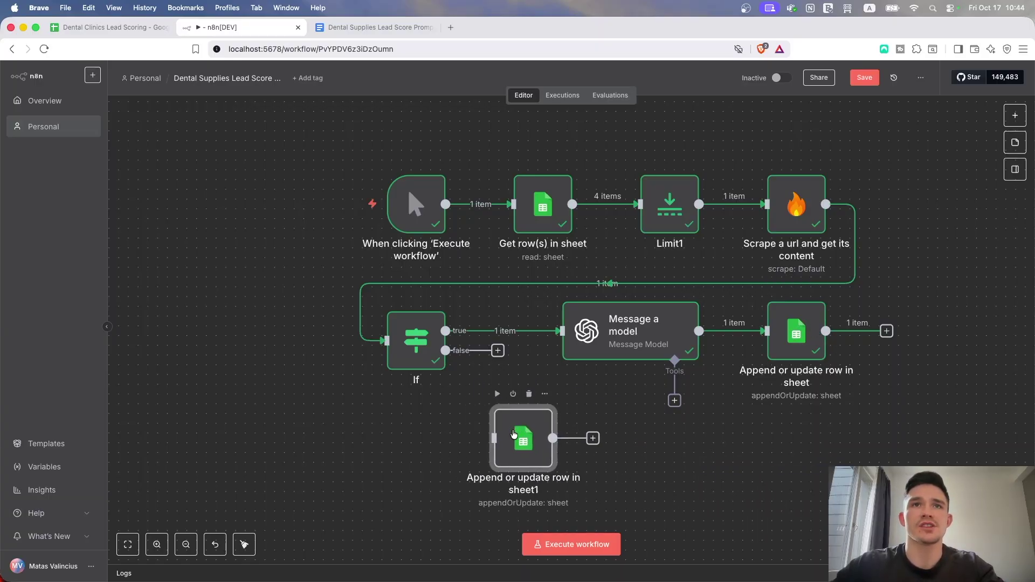
pyautogui.moveTo(497, 353); pyautogui.dragTo(494, 438)
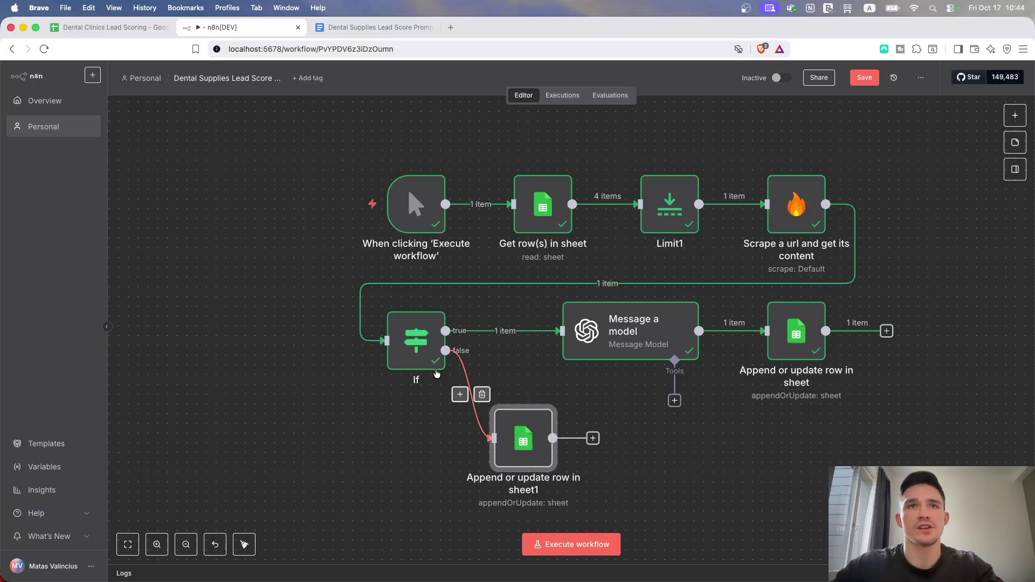
# Set both Score and Comment to NA in the duplicated sheet node on the false branch, and save the workflow.
pyautogui.moveTo(686, 276)
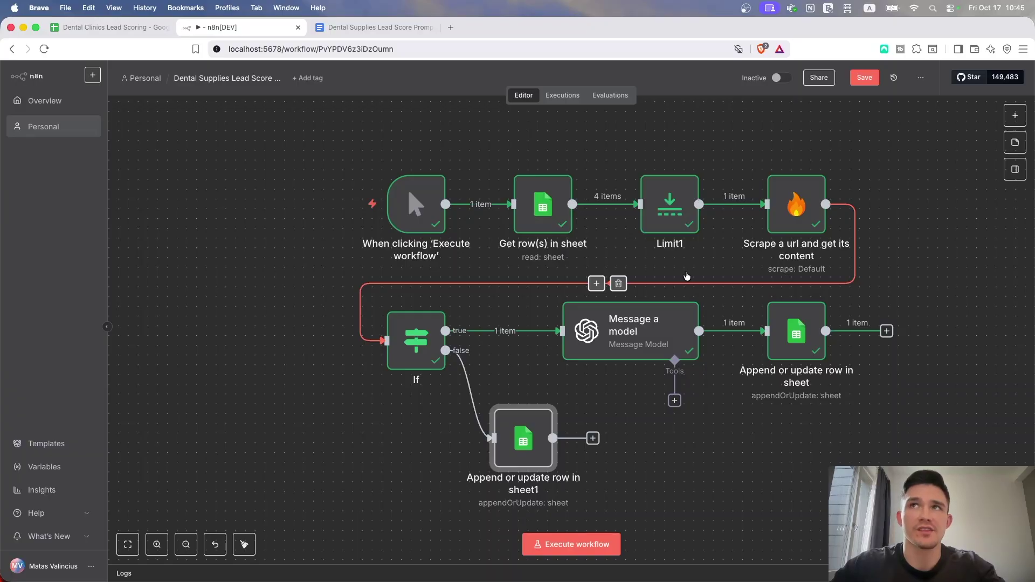
pyautogui.doubleClick(516, 448)
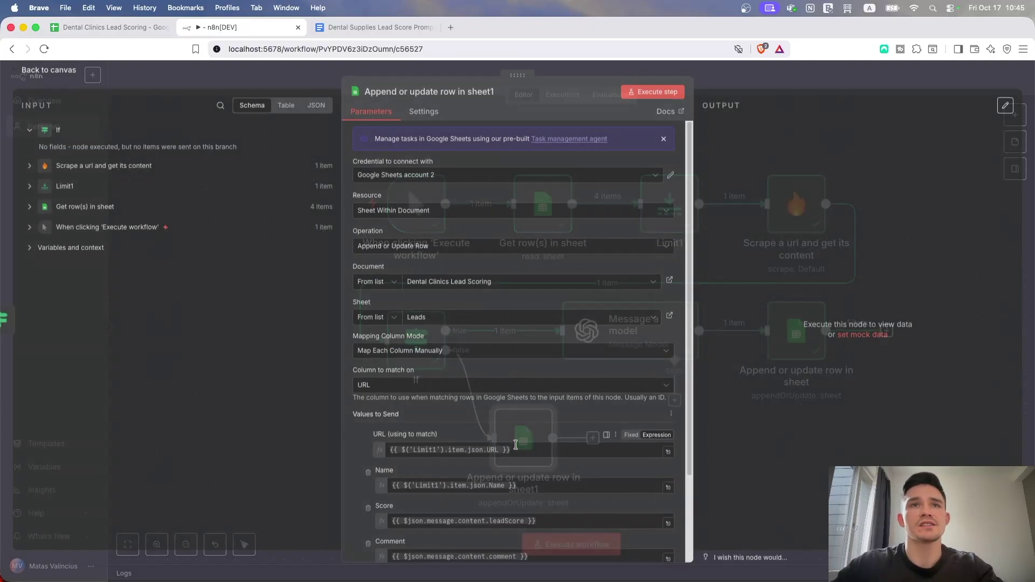
pyautogui.scroll(-2, 492, 389)
pyautogui.moveTo(558, 416); pyautogui.dragTo(214, 409)
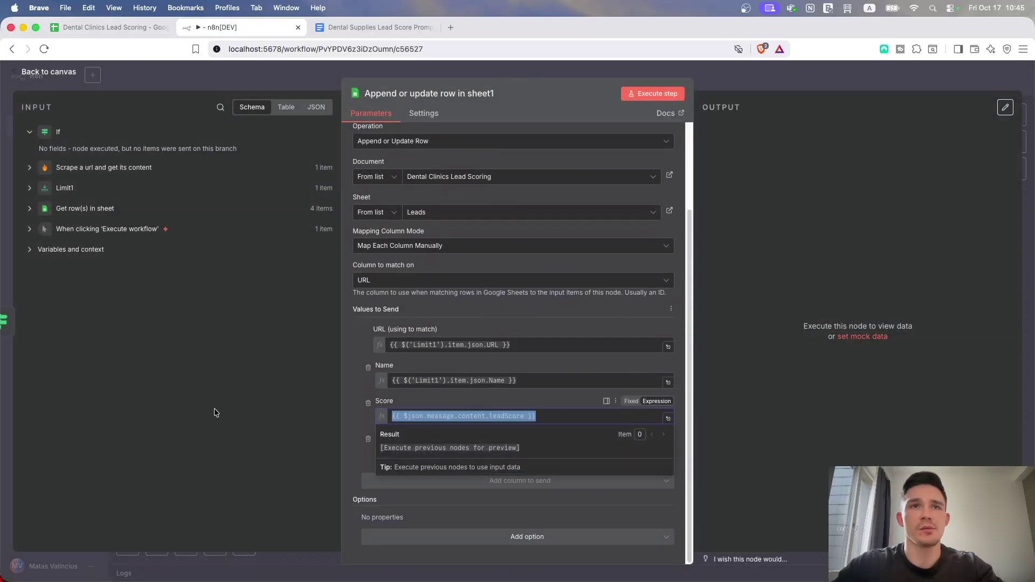
pyautogui.write('NA')
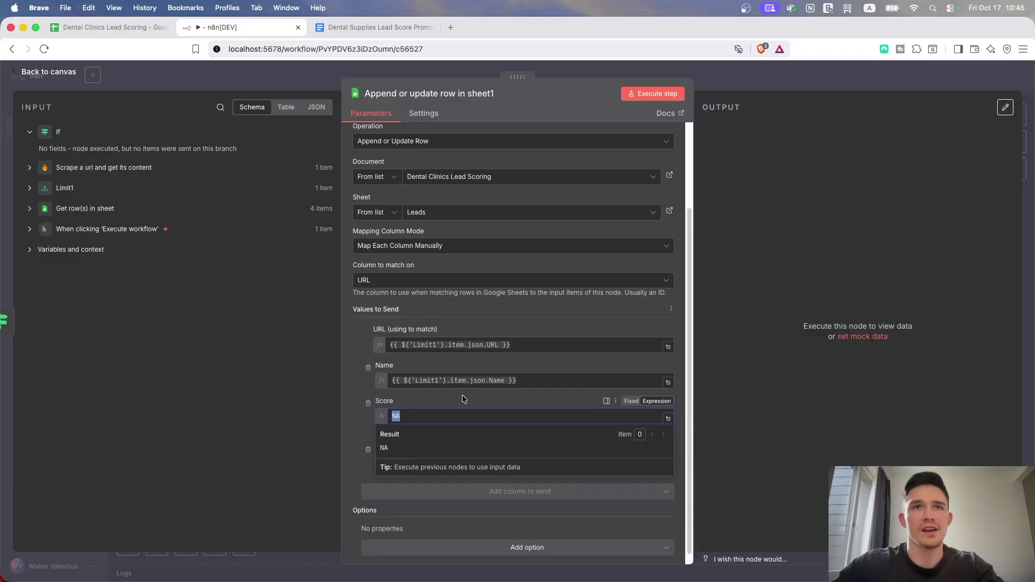
pyautogui.click(513, 445)
pyautogui.moveTo(556, 463); pyautogui.dragTo(299, 463)
pyautogui.write('NA')
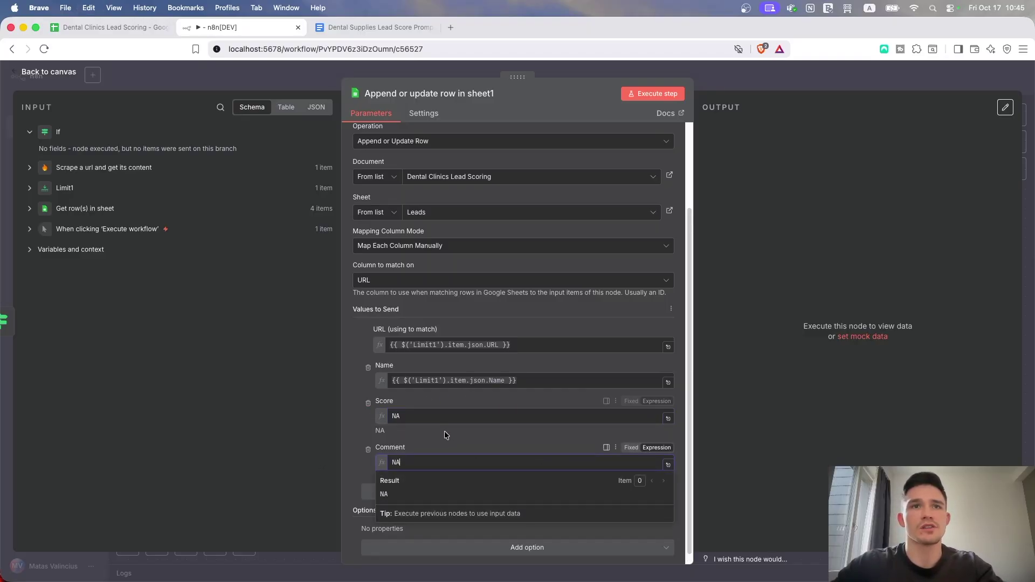
pyautogui.click(466, 430)
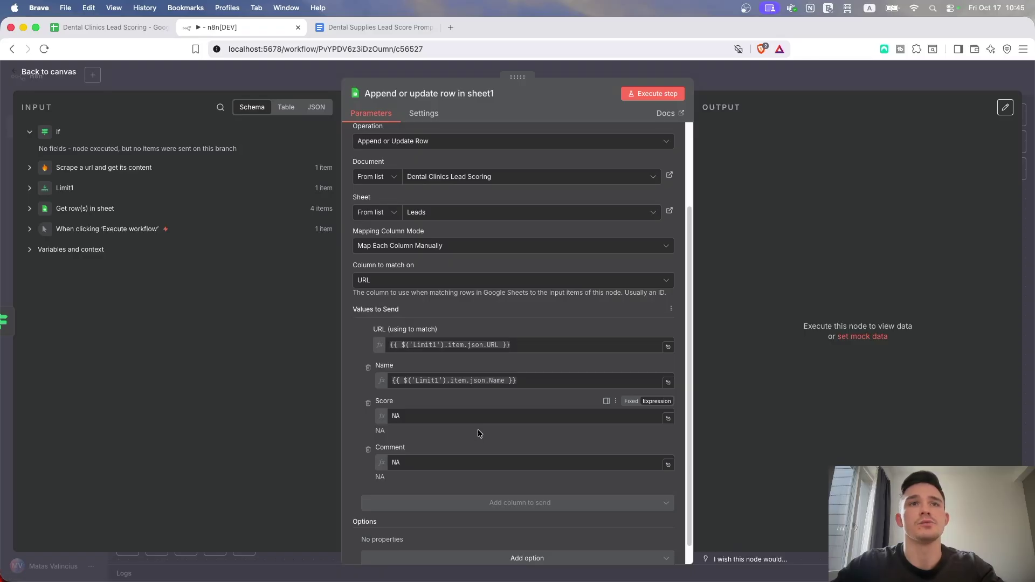
pyautogui.click(741, 82)
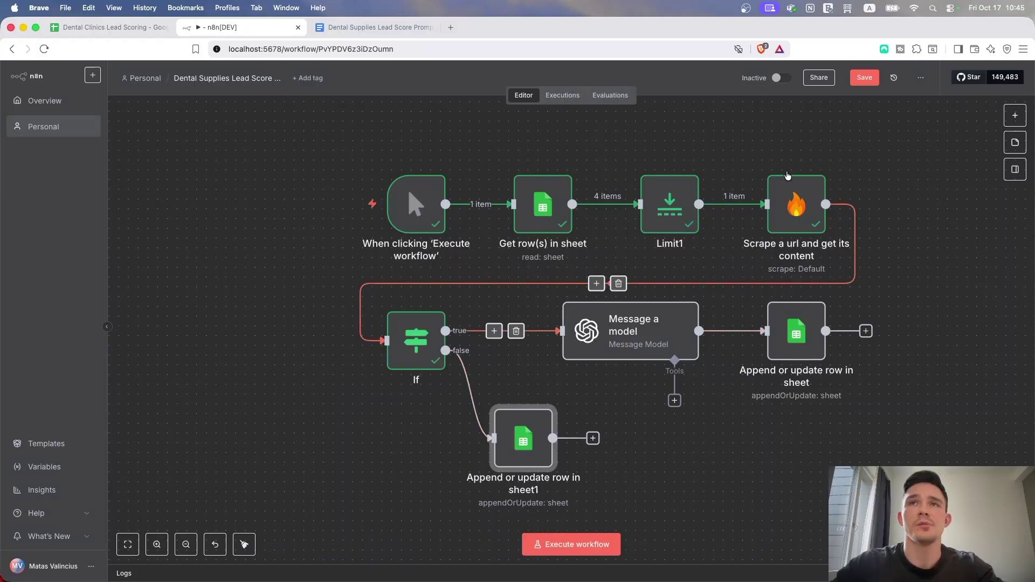
pyautogui.hotkey('ctrl', 's')
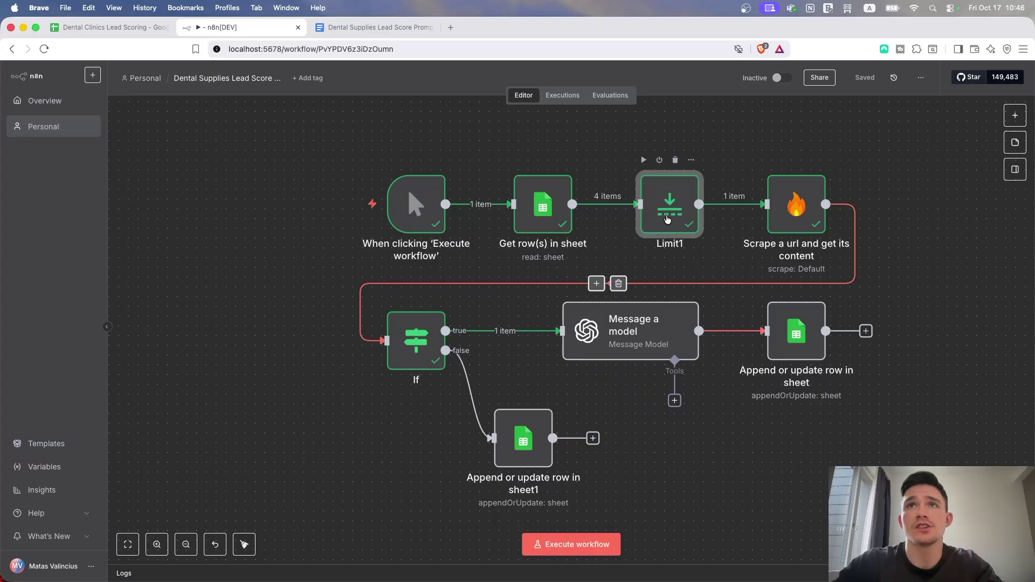
# Raise Max Items in the Limit1 node so all remaining unscored leads pass through, and save the workflow.
pyautogui.doubleClick(669, 207)
pyautogui.click(461, 146)
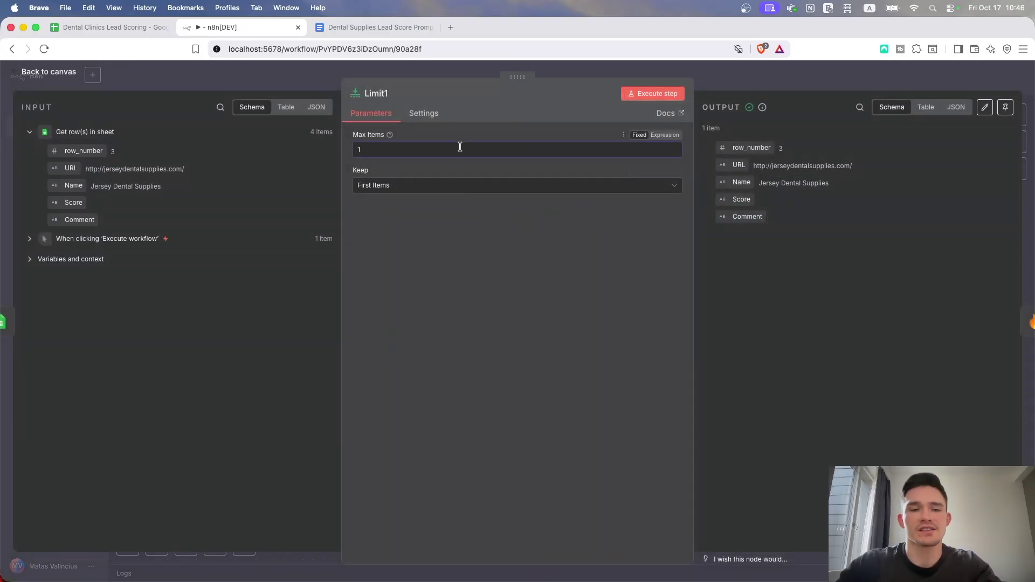
pyautogui.click(732, 78)
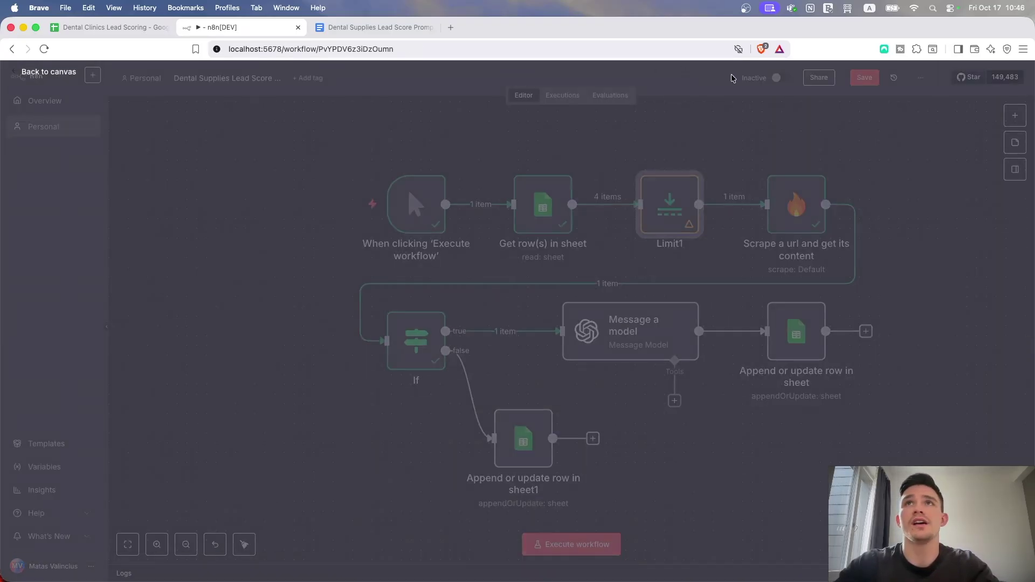
pyautogui.click(869, 80)
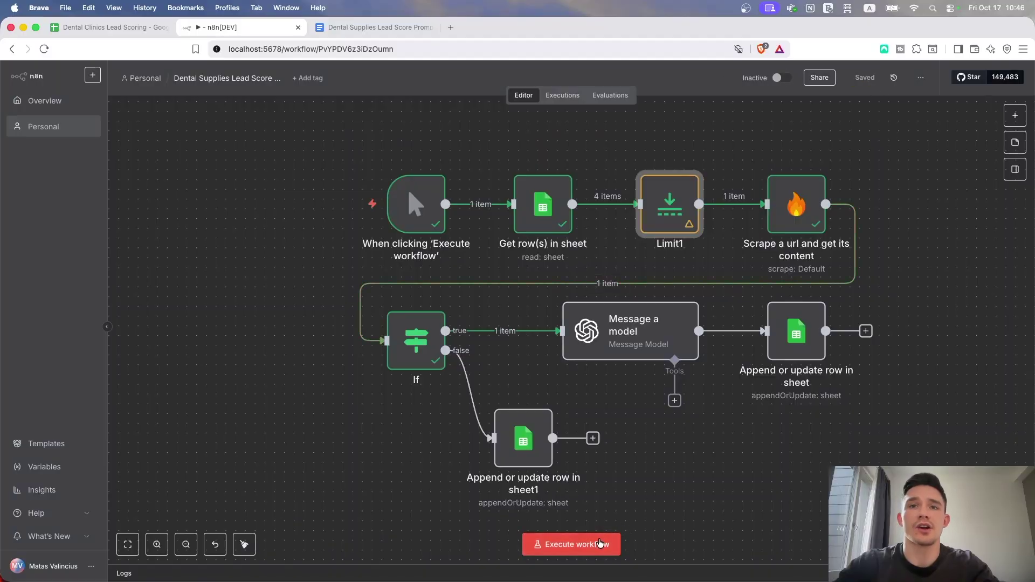
# Execute the whole workflow and review the scores and comments in rows 4 to 6 of the Leads sheet.
pyautogui.click(600, 542)
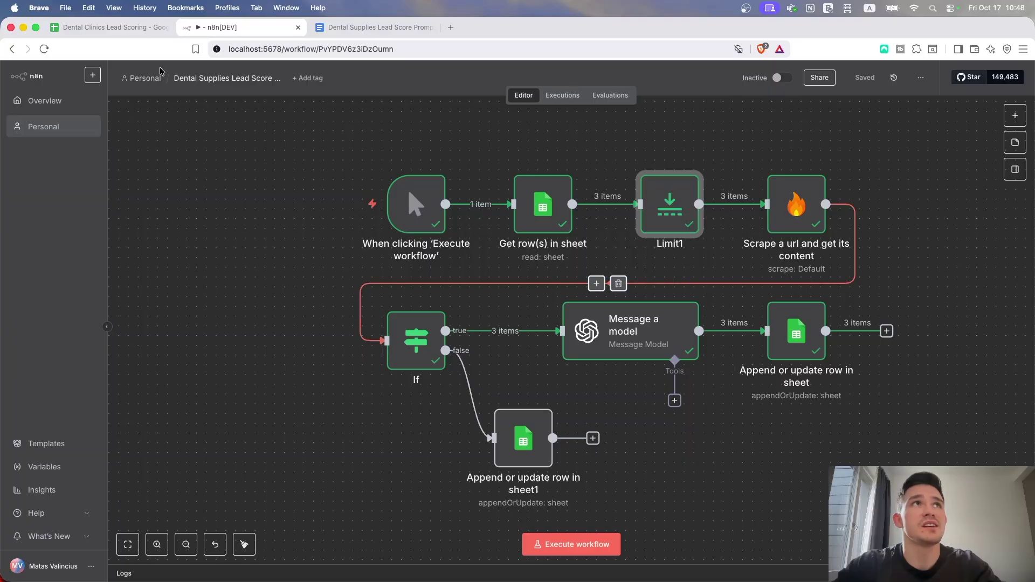
pyautogui.click(113, 27)
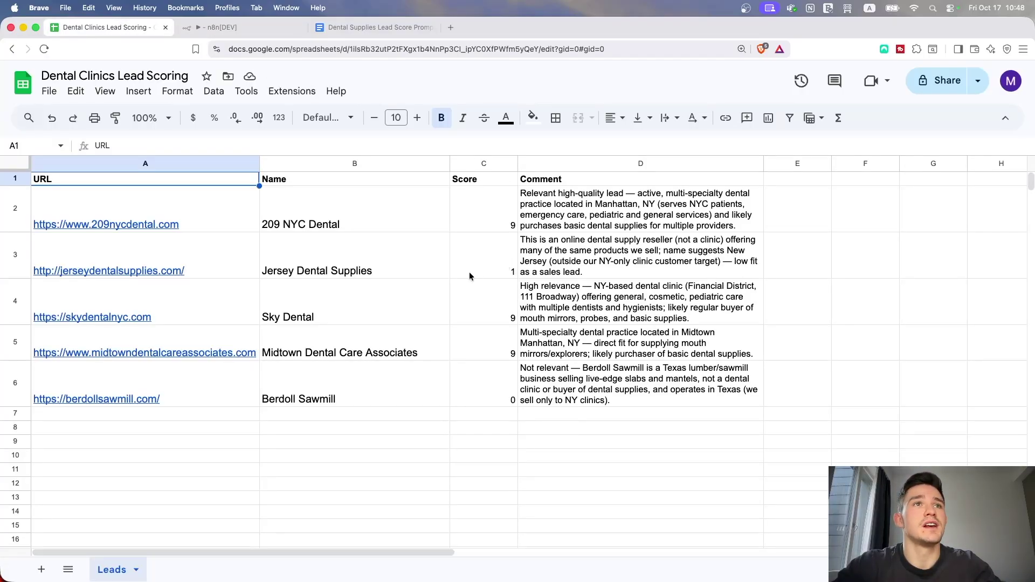
pyautogui.moveTo(202, 306); pyautogui.dragTo(577, 378)
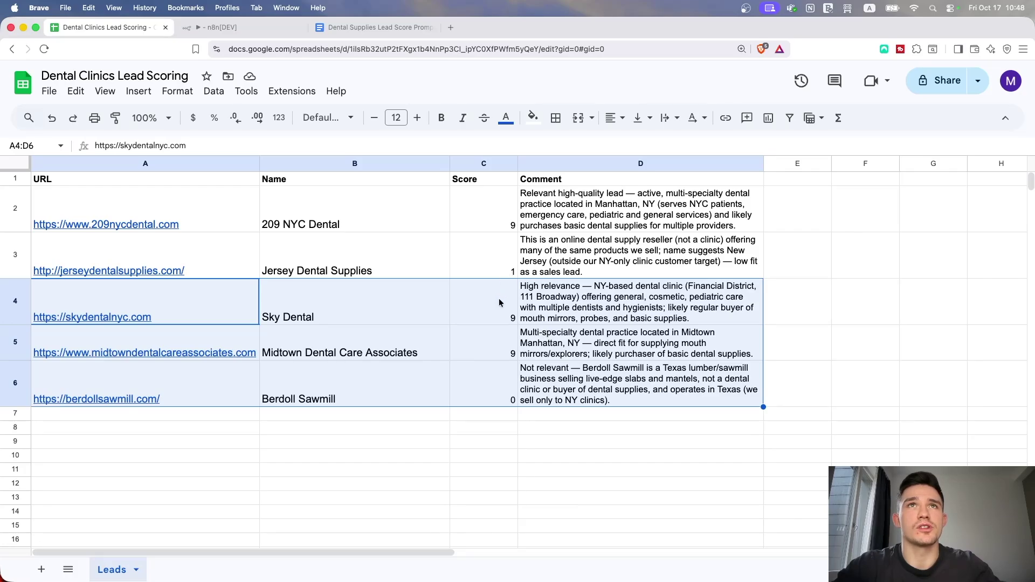
# Compare the scores and comments written for Sky Dental, Midtown Dental Care Associates and Berdoll Sawmill against each business's relevance as a lead.
pyautogui.moveTo(499, 303); pyautogui.dragTo(497, 345)
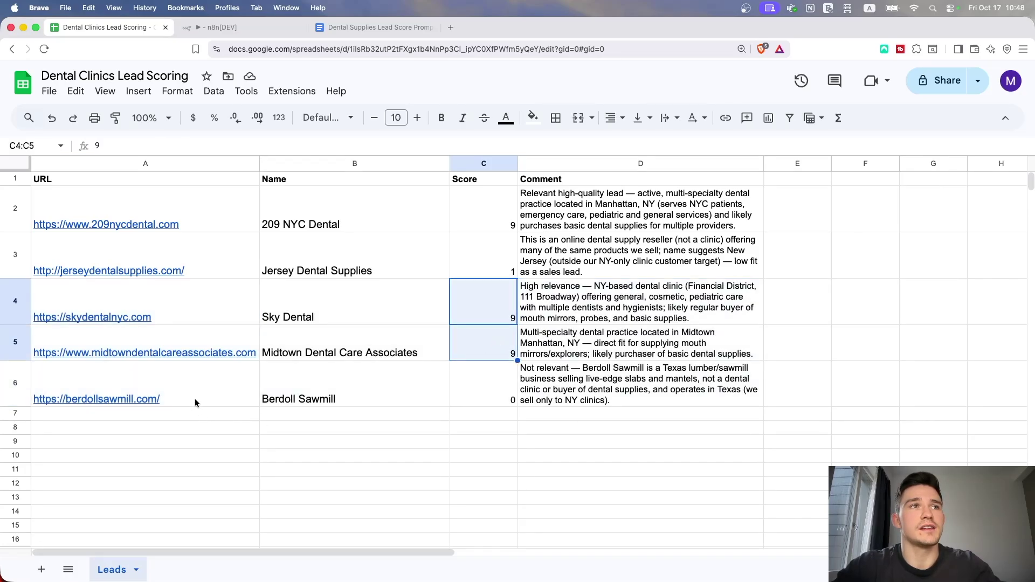
pyautogui.click(486, 392)
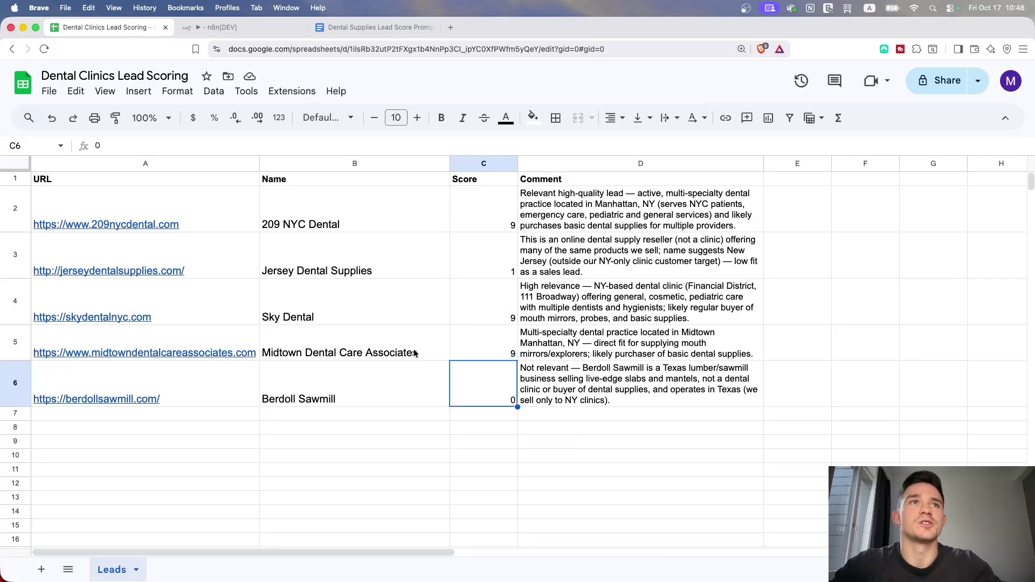
pyautogui.click(324, 316)
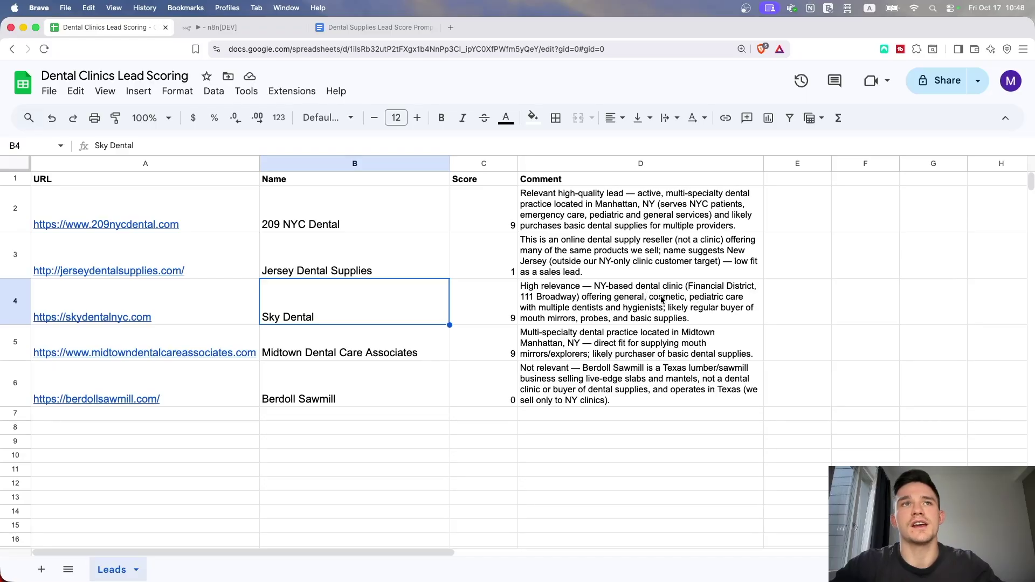
pyautogui.click(402, 338)
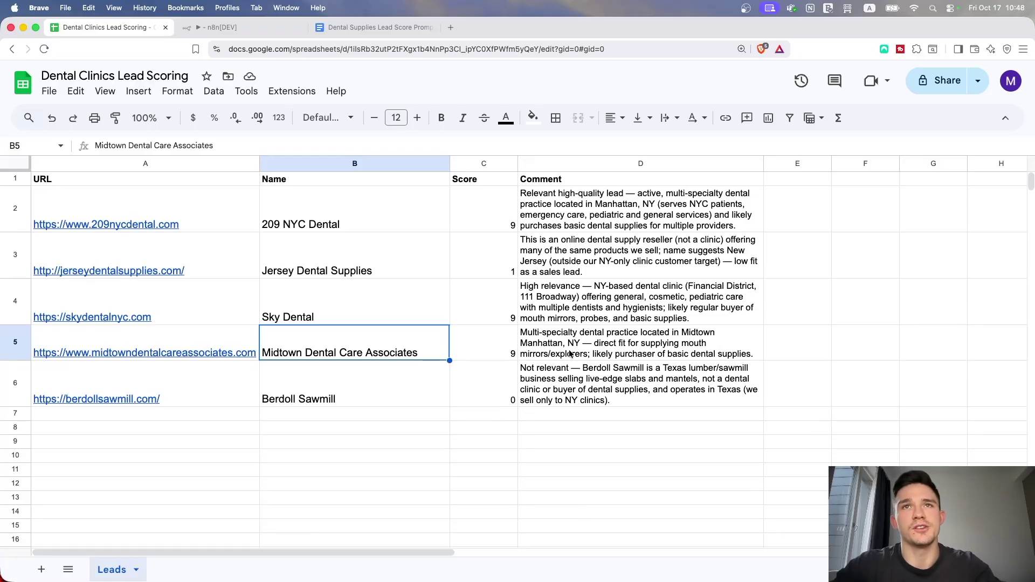
pyautogui.click(513, 344)
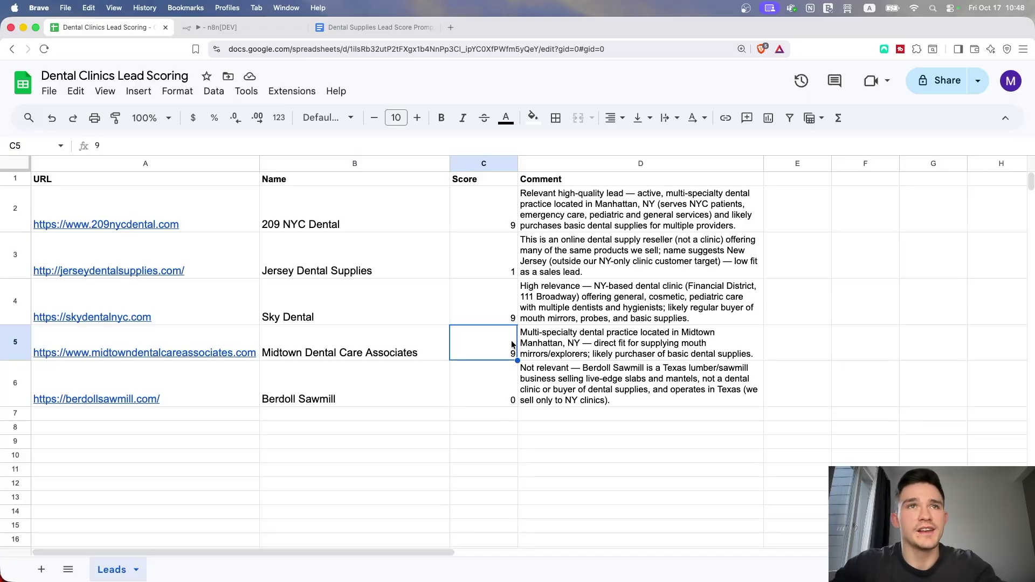
pyautogui.click(351, 387)
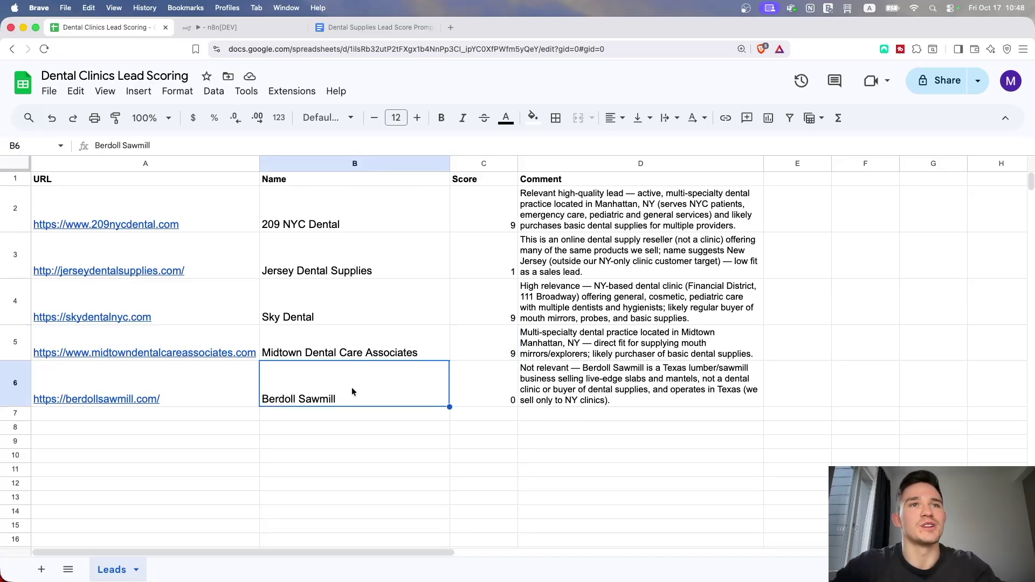
pyautogui.click(507, 384)
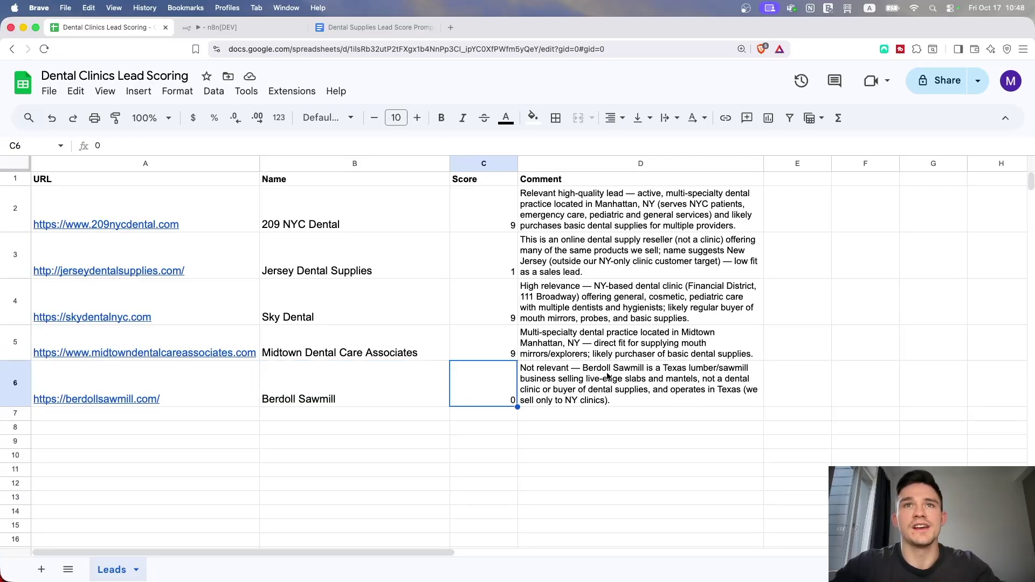
pyautogui.click(576, 384)
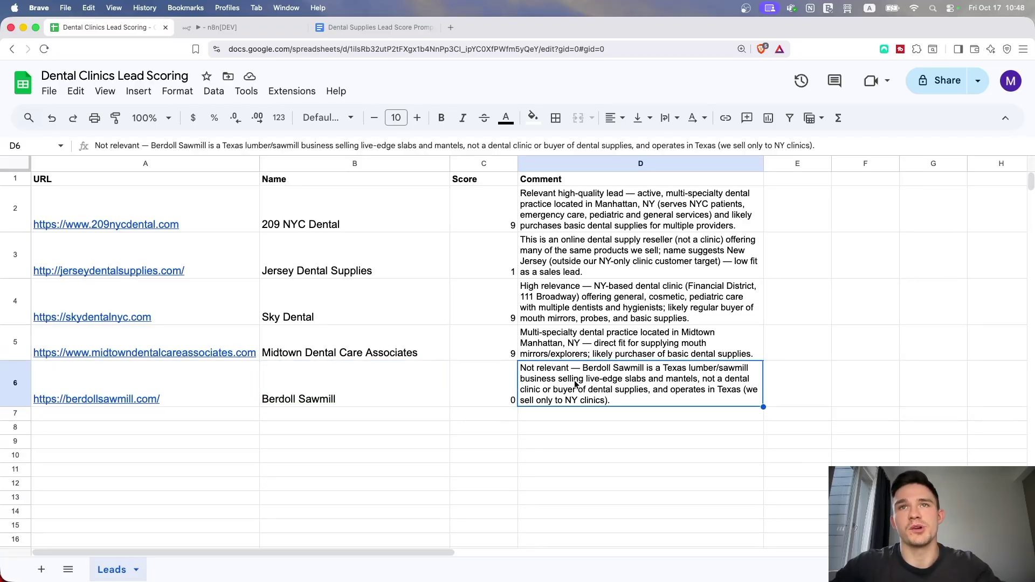